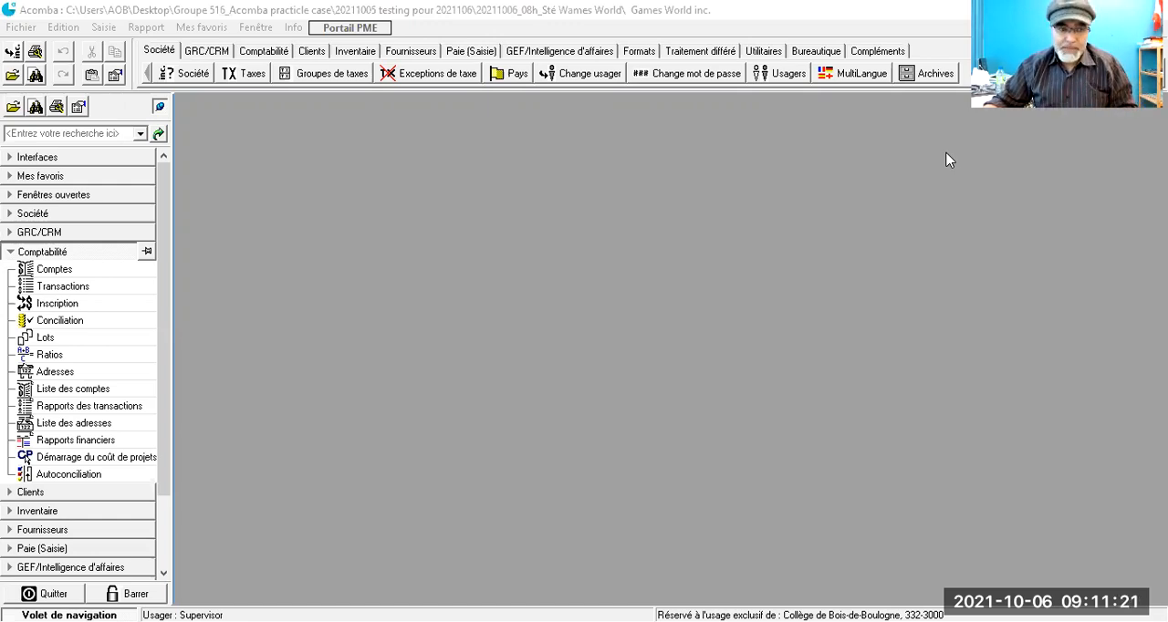
- Open the Comptes list of the Comptabilité module and start a new blank account record
click(85, 286)
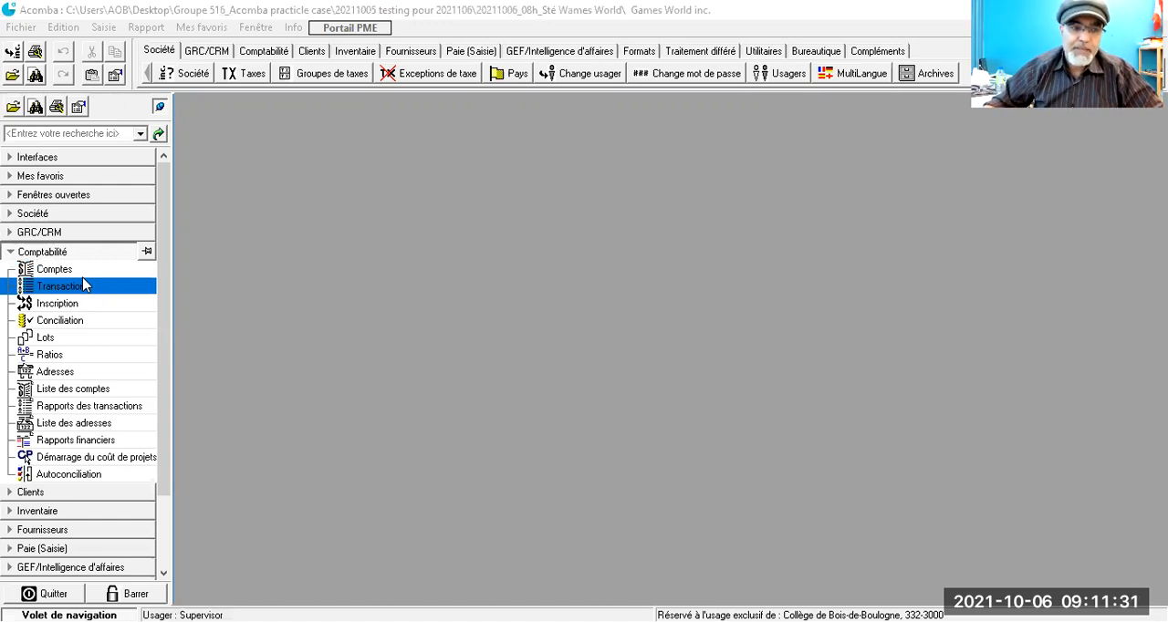
click(58, 271)
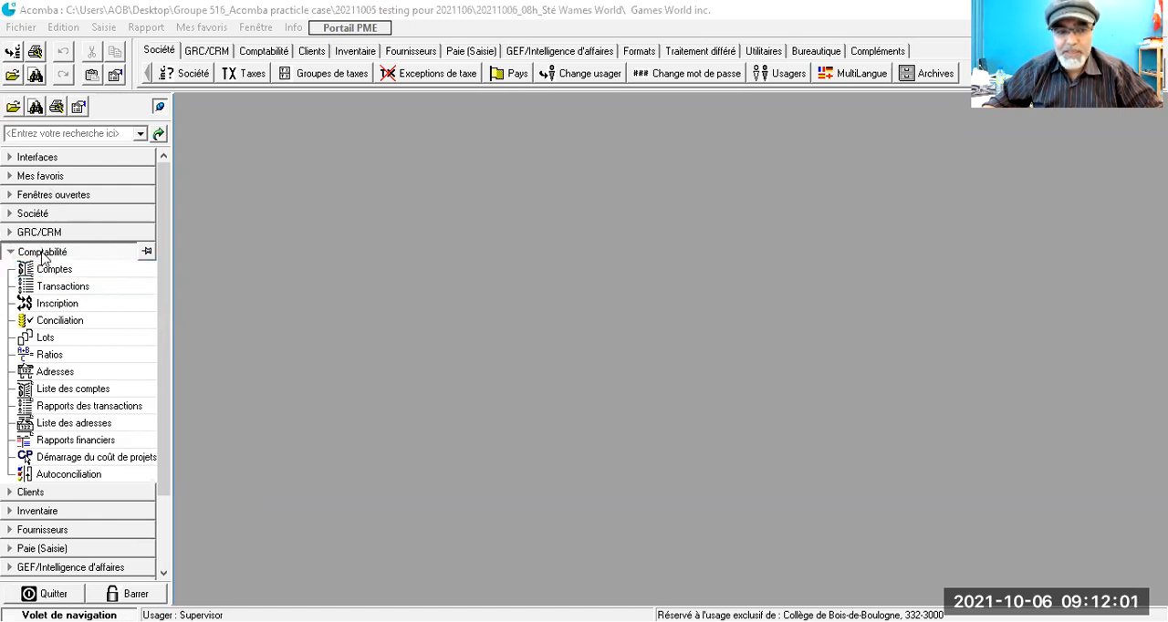
click(53, 272)
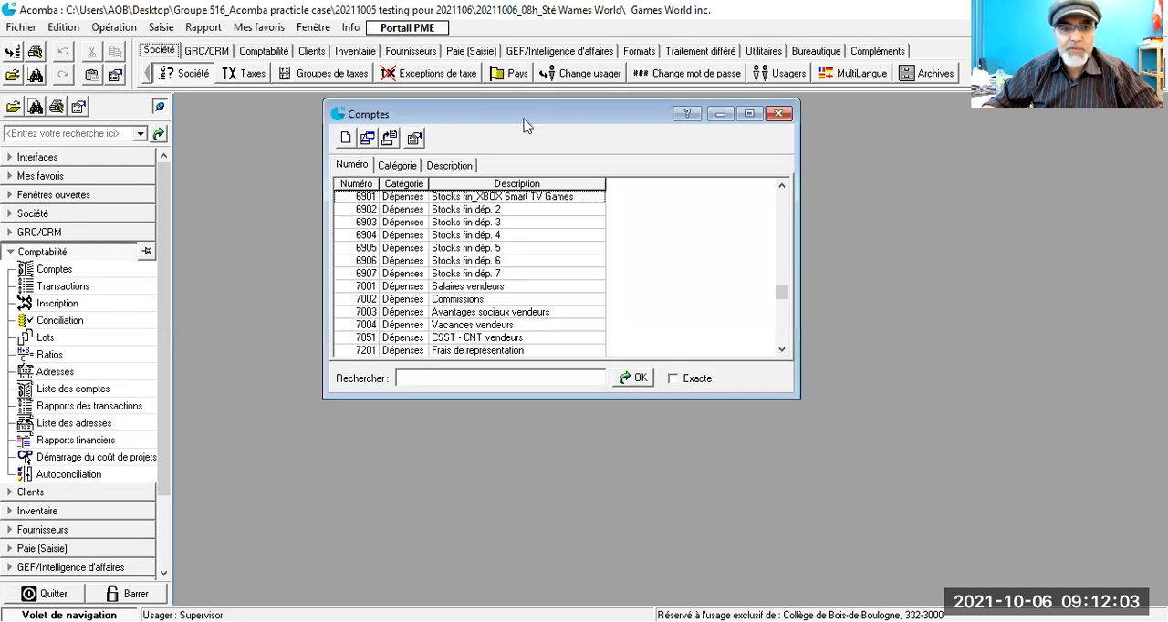
drag(556, 111, 596, 98)
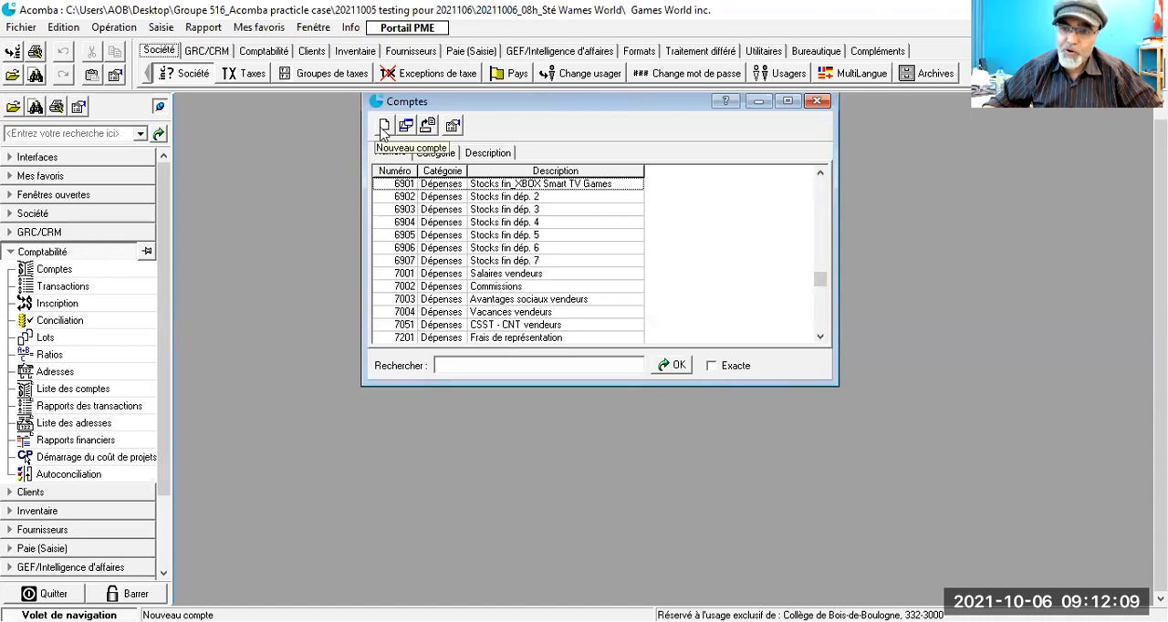
click(384, 128)
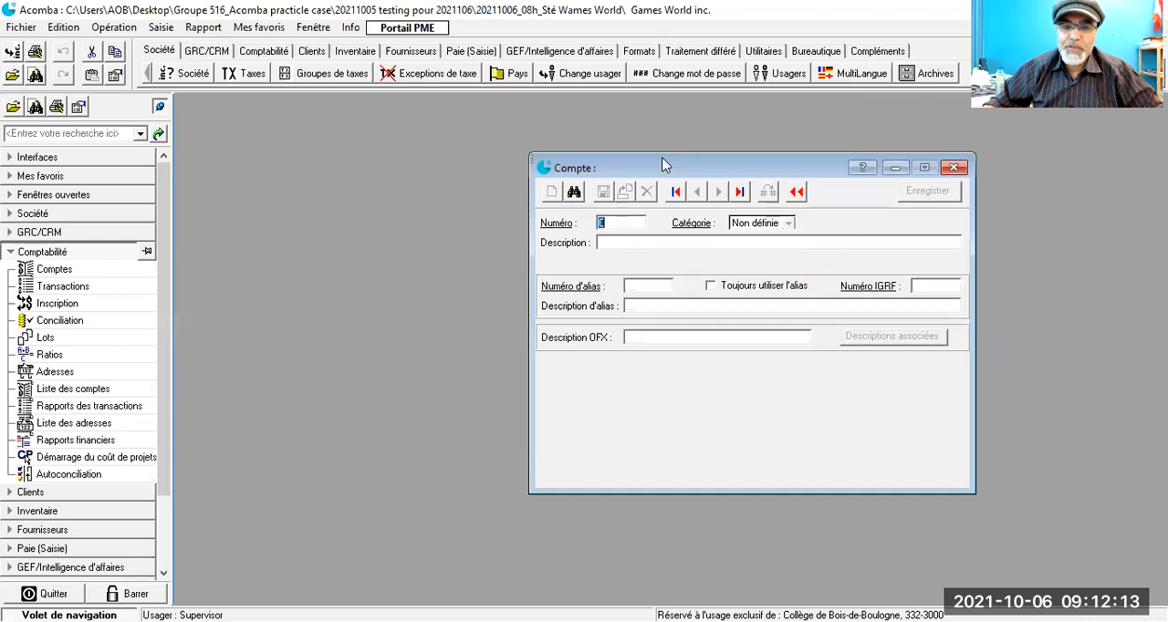
drag(664, 165, 449, 111)
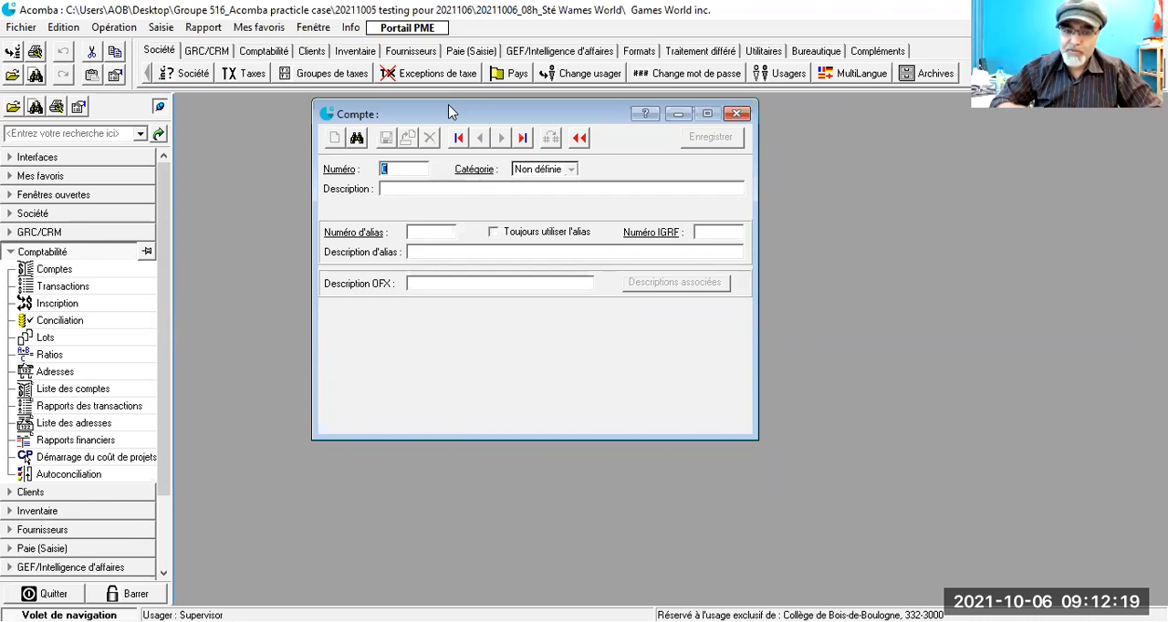
- Create ledger account 1010 in the Actif category with the description "Carte visa" and save it
text(1010)
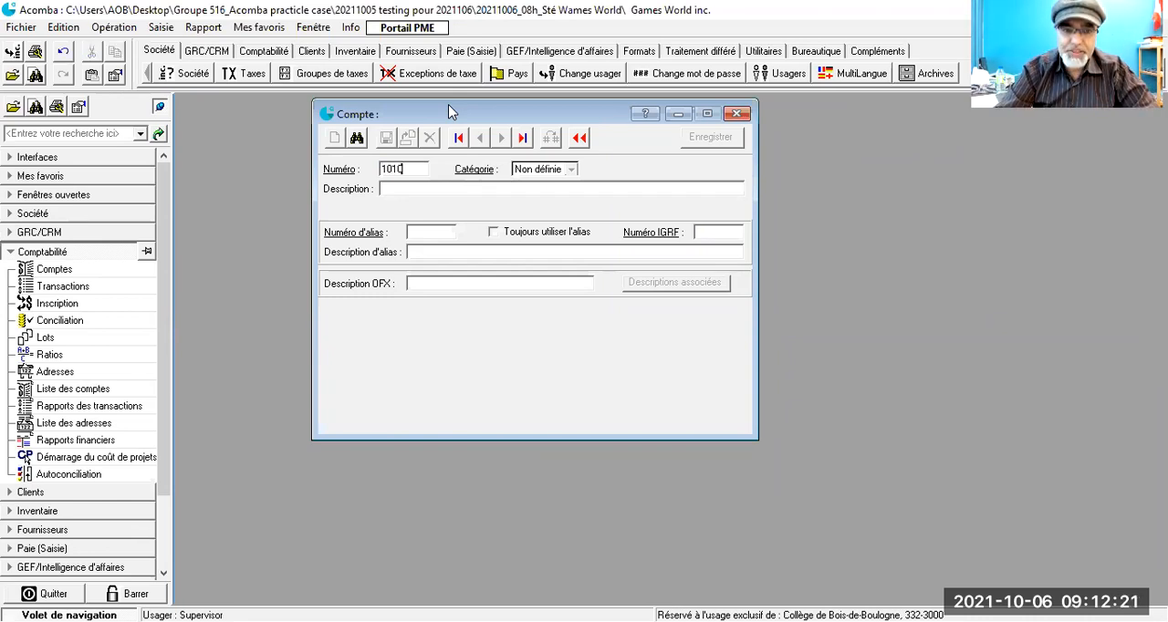
key(Tab)
key(alt+Down)
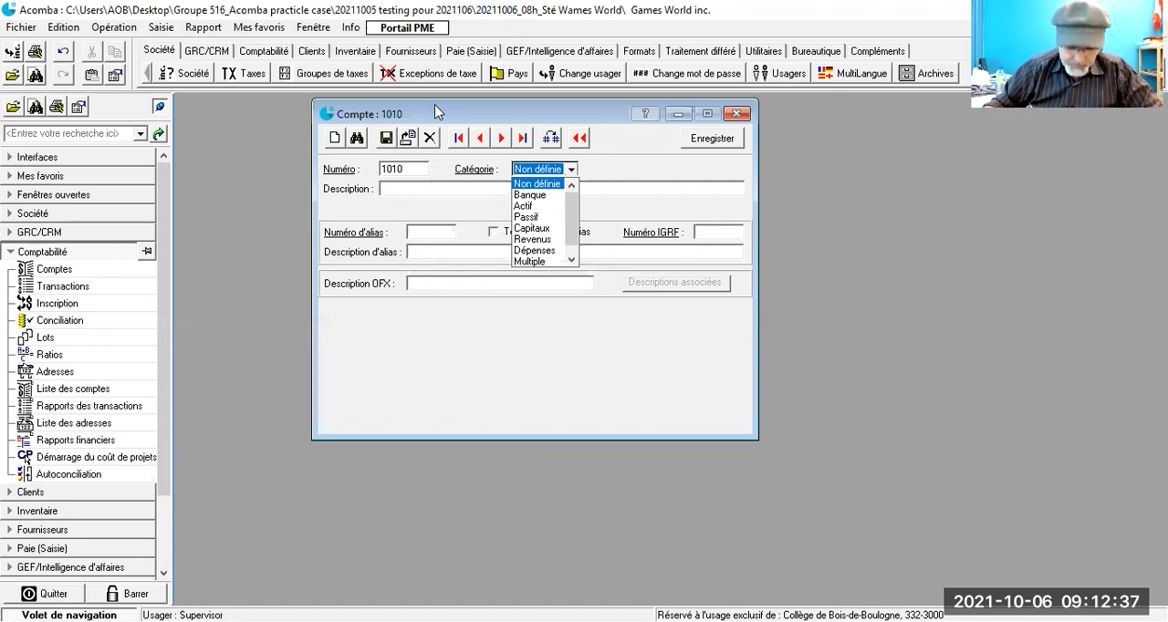
click(527, 206)
click(441, 190)
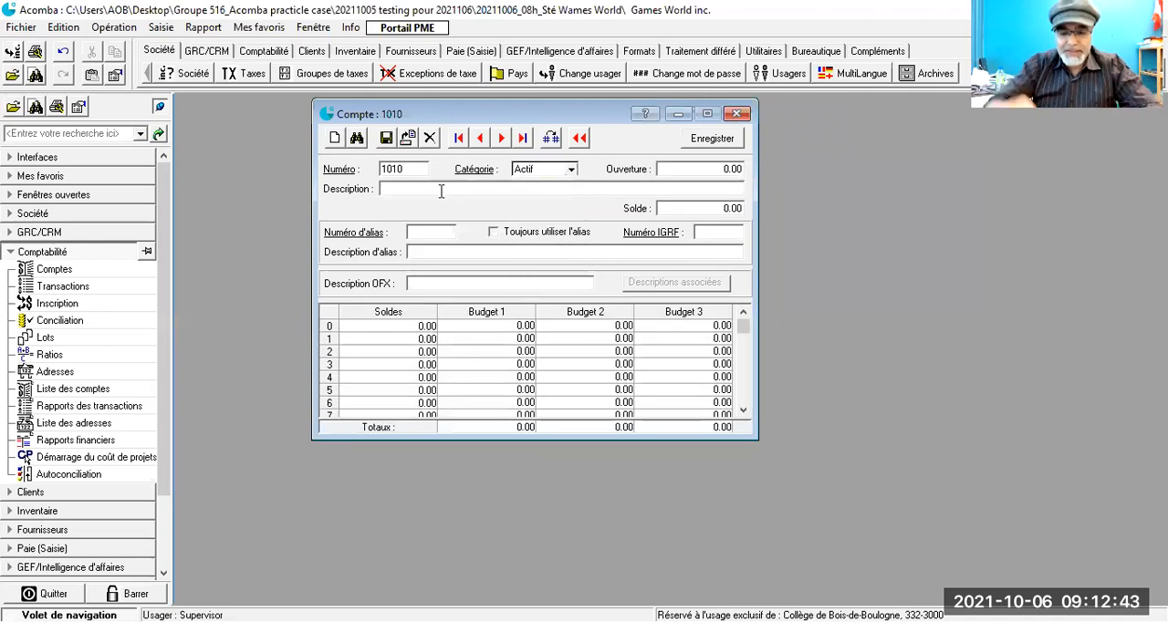
text(V)
key(BackSpace)
text(Carte visa)
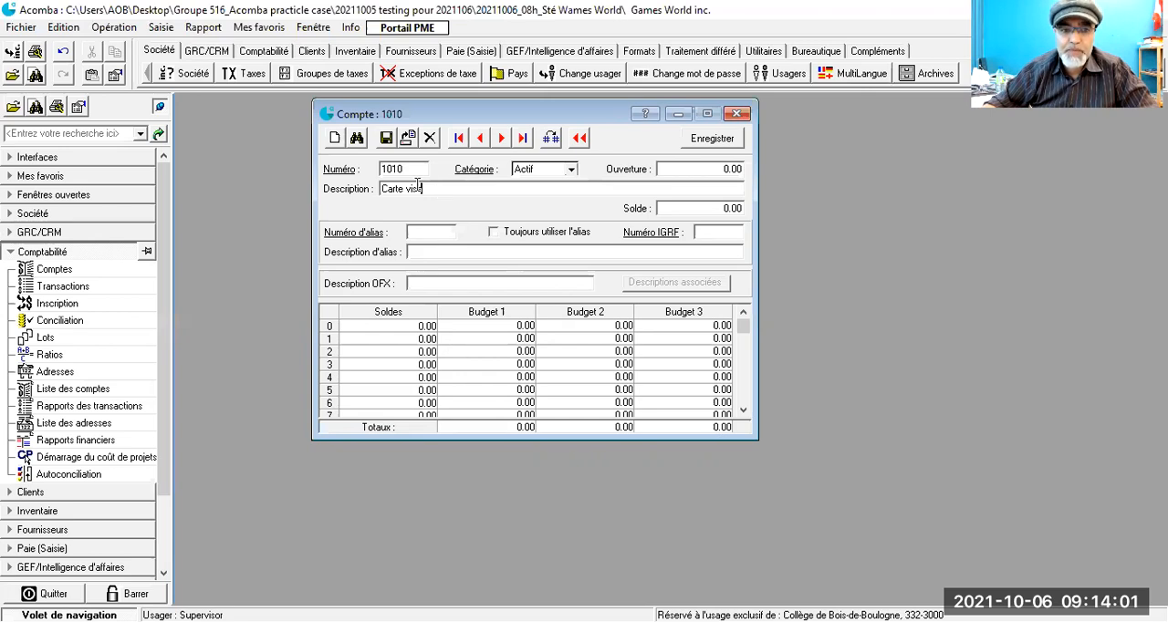
click(386, 138)
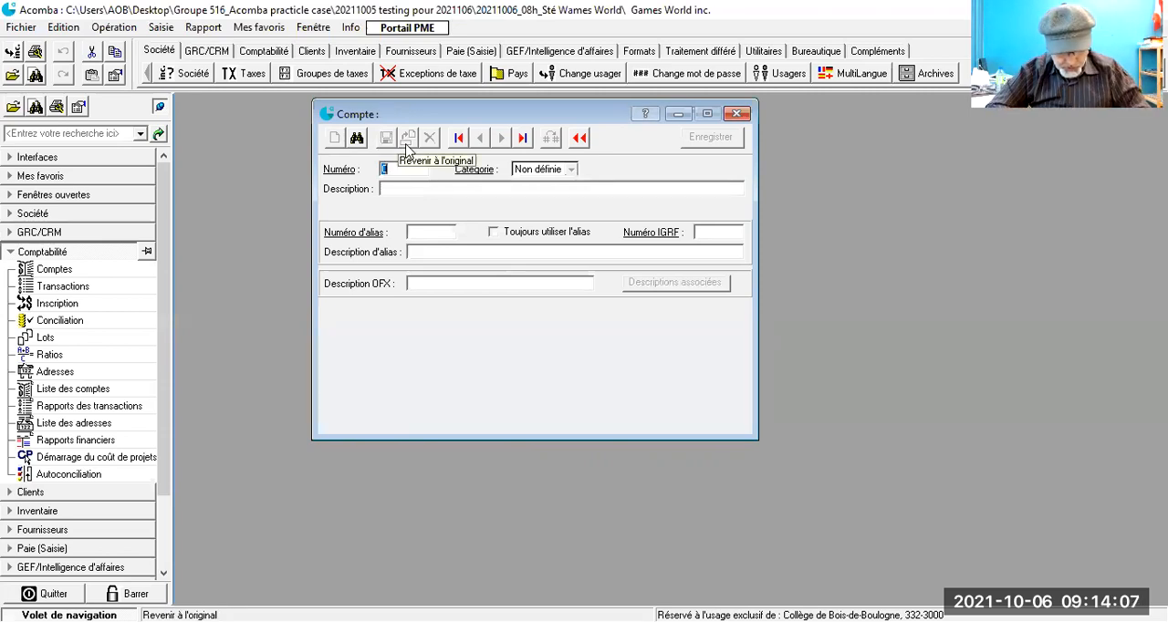
- Create ledger account 1011 in the Actif category with the description "Master carte" and save it
text(1011)
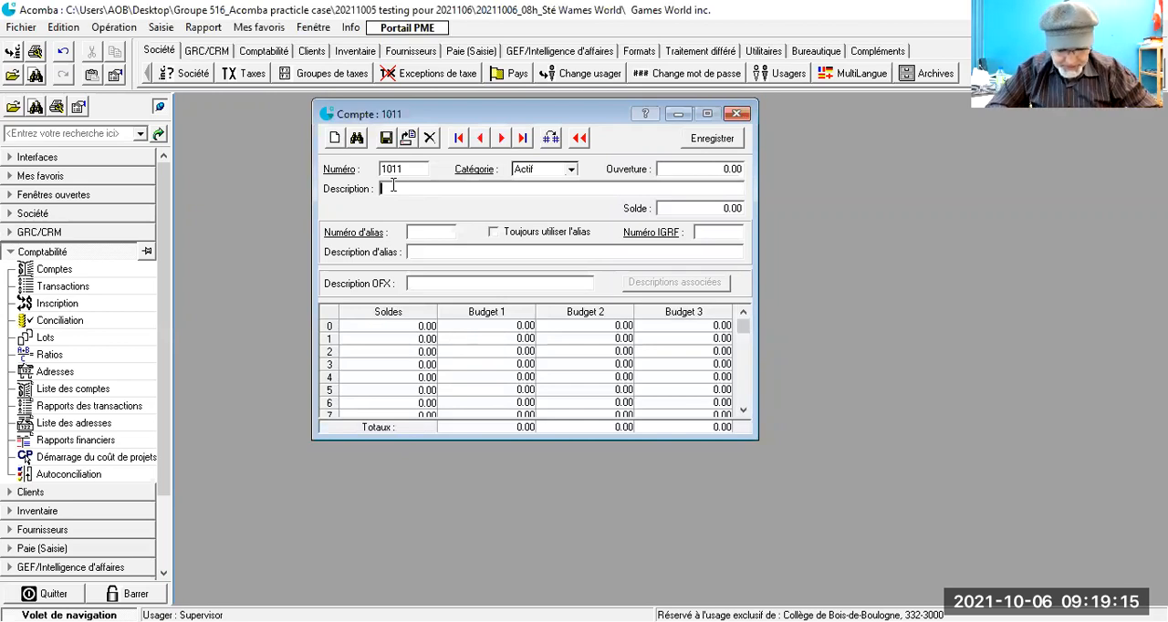
text(Ma)
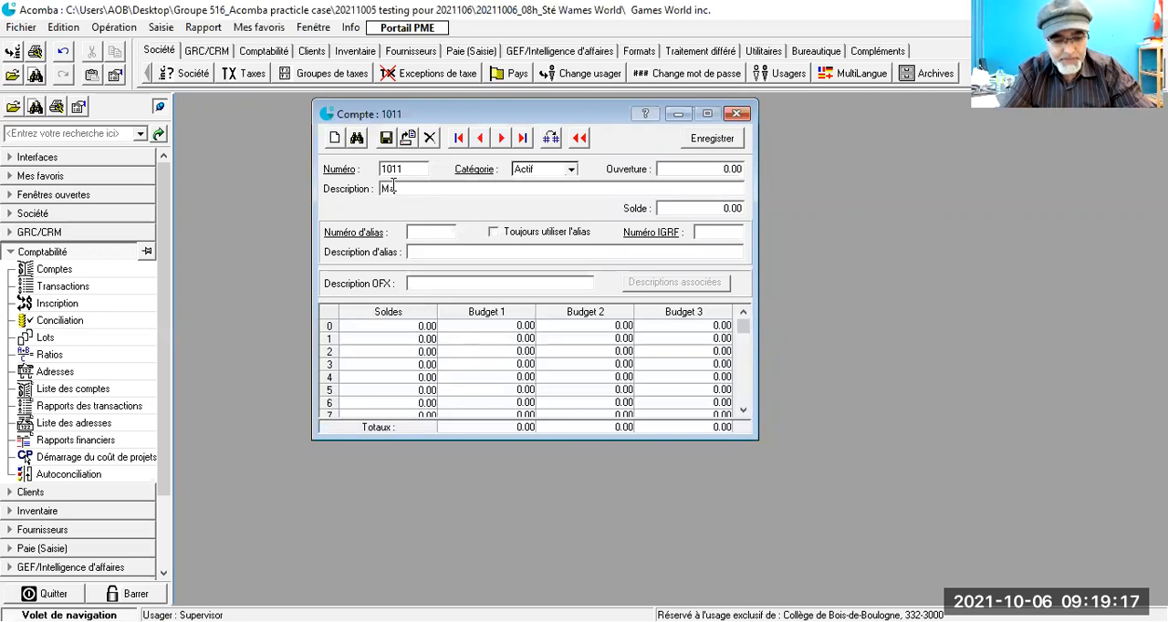
text(tér)
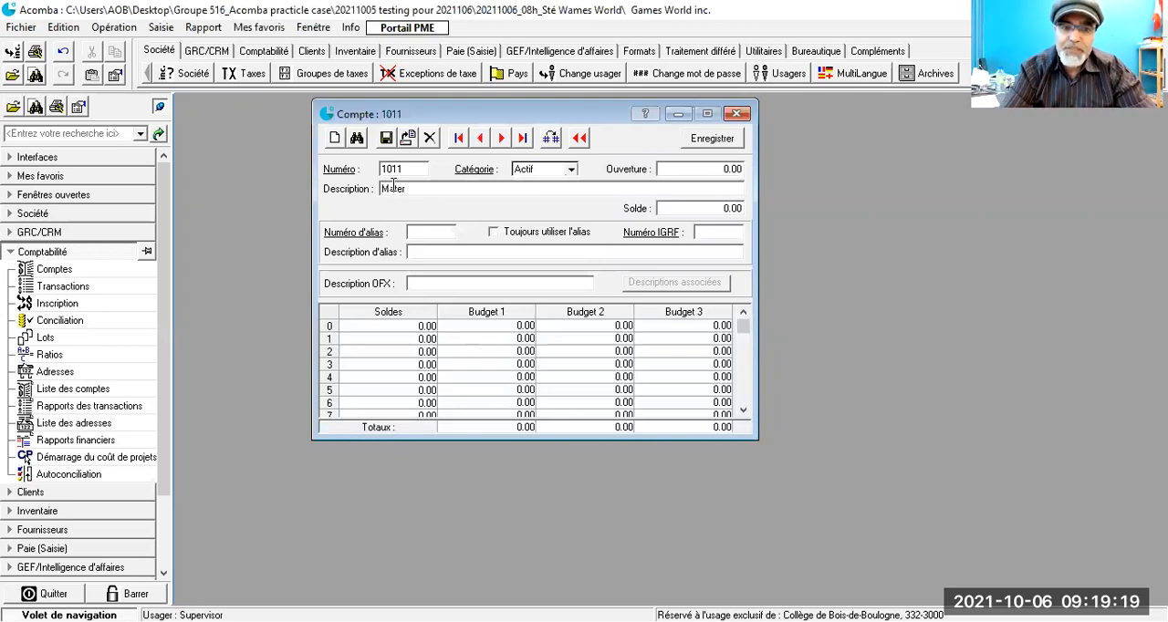
key(BackSpace)
key(BackSpace)
key(BackSpace)
key(BackSpace)
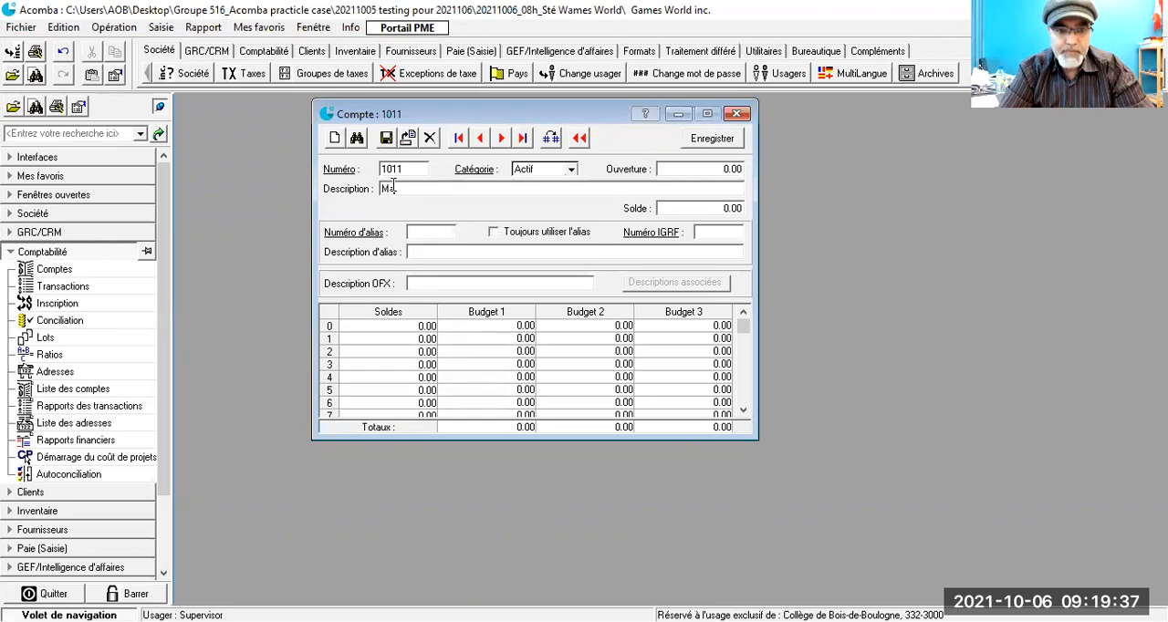
text(aste)
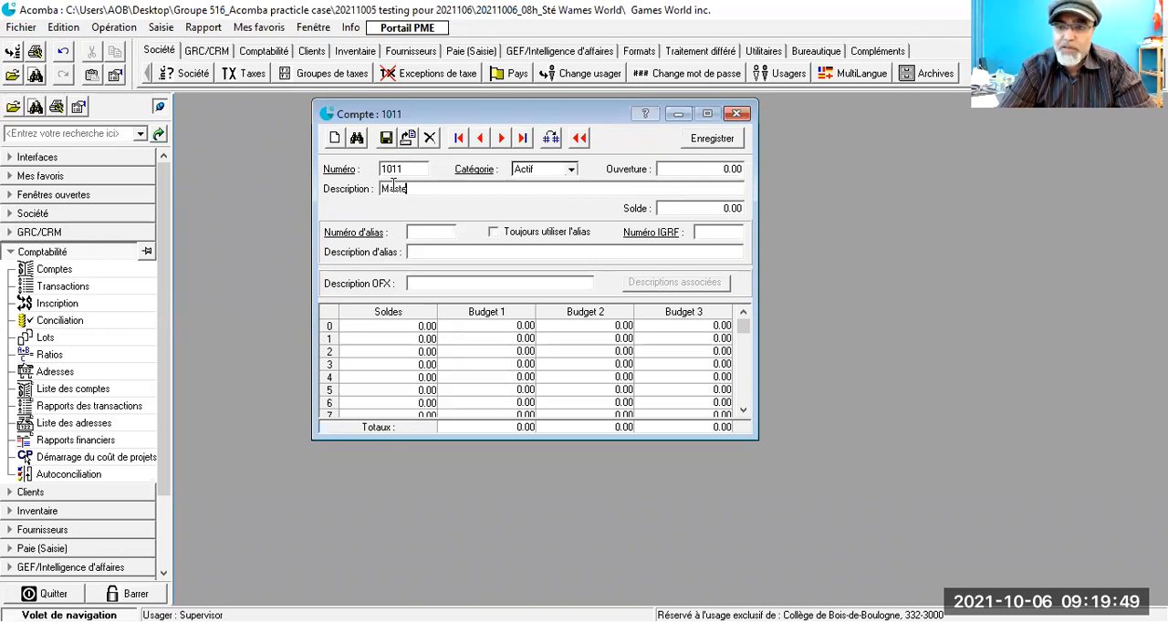
text(r carte)
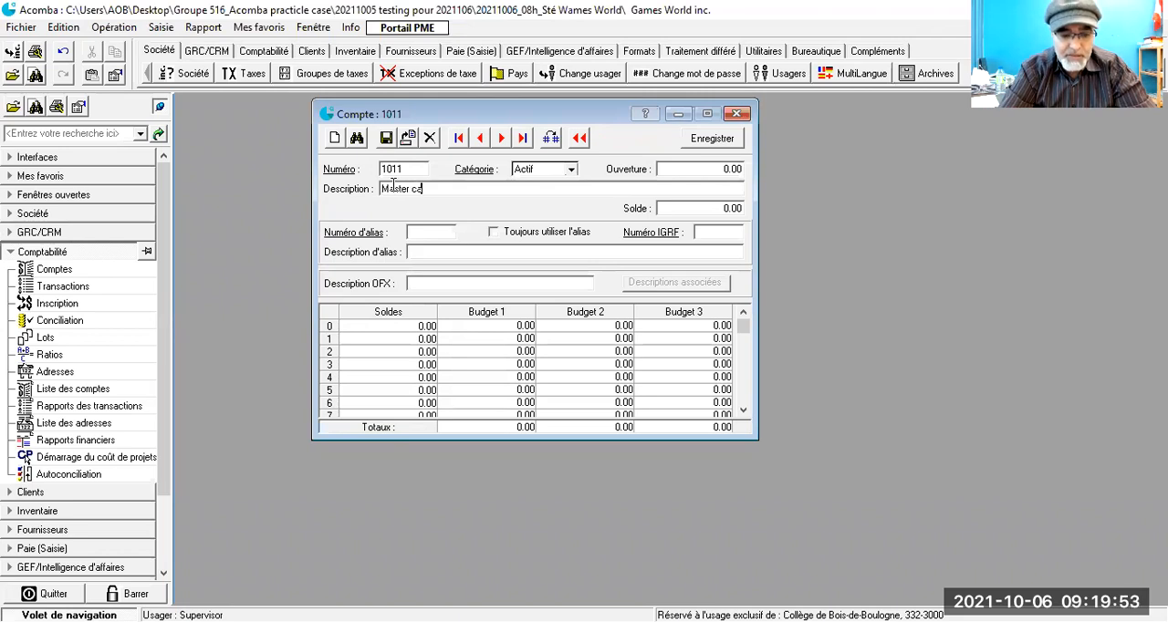
click(386, 138)
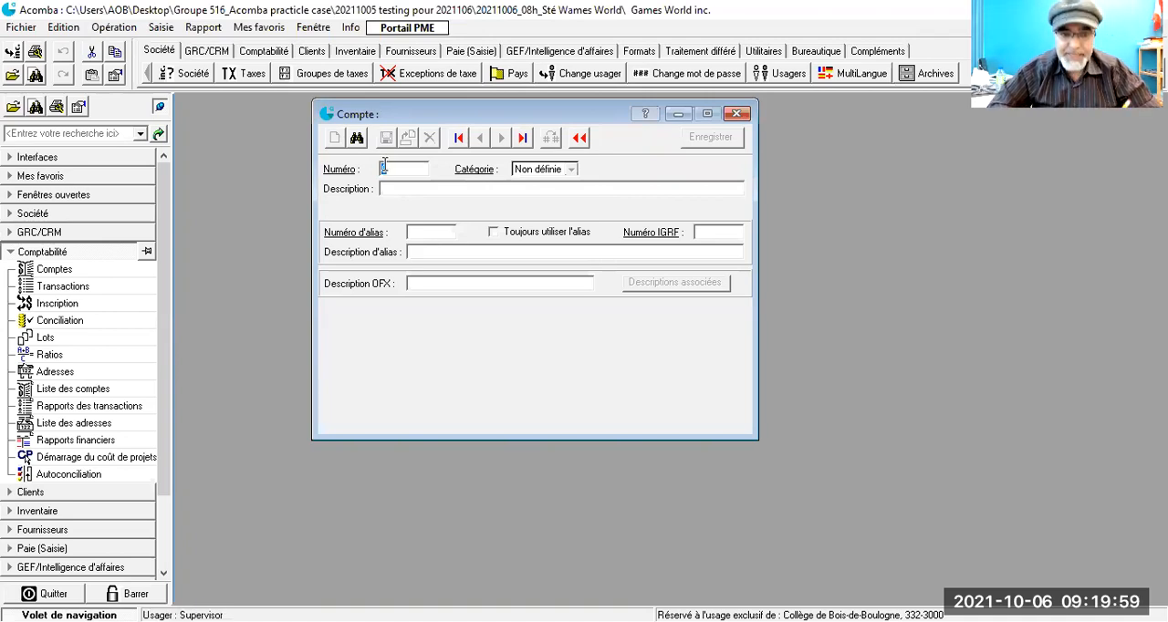
- Create ledger account 1012 in the Actif category with the description "American Express" and save it
text(1012)
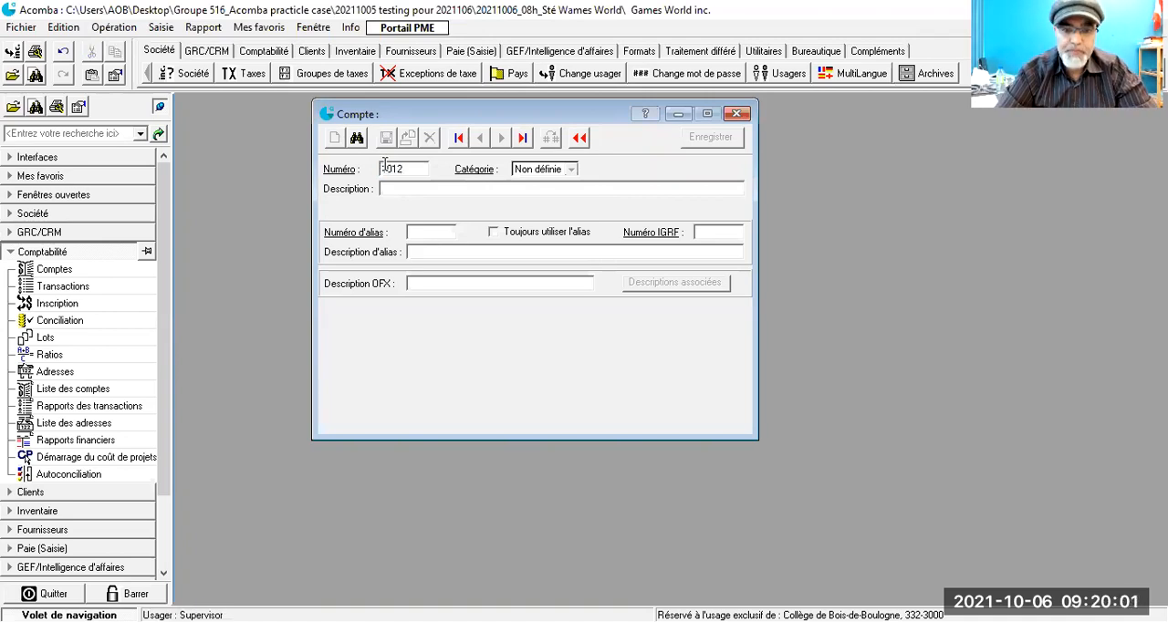
key(Tab)
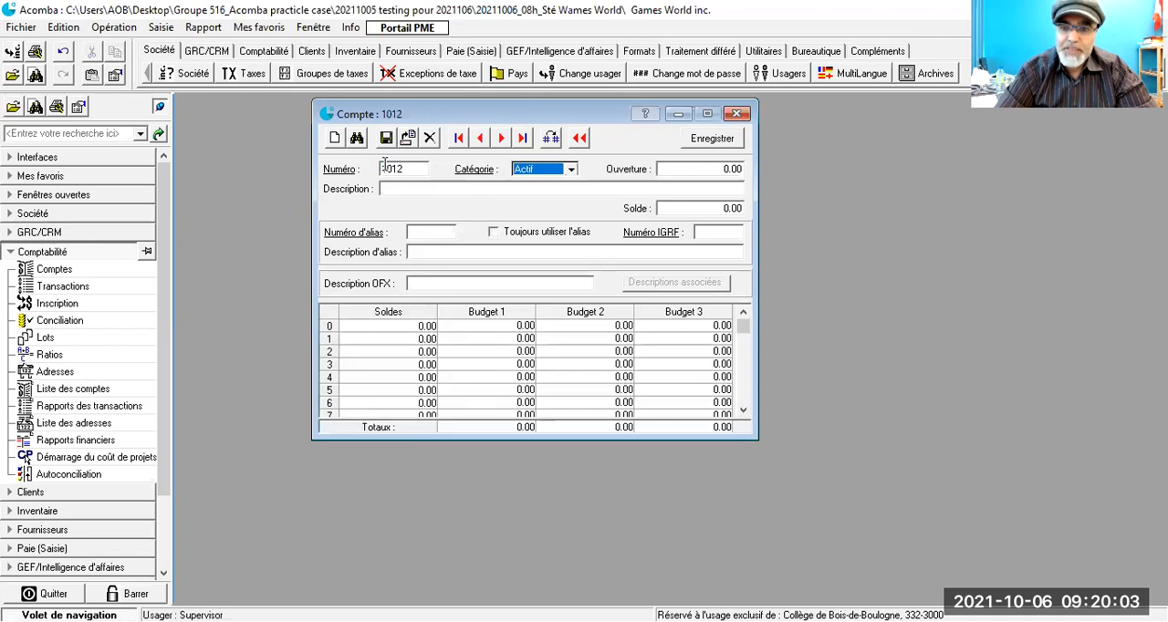
key(Tab)
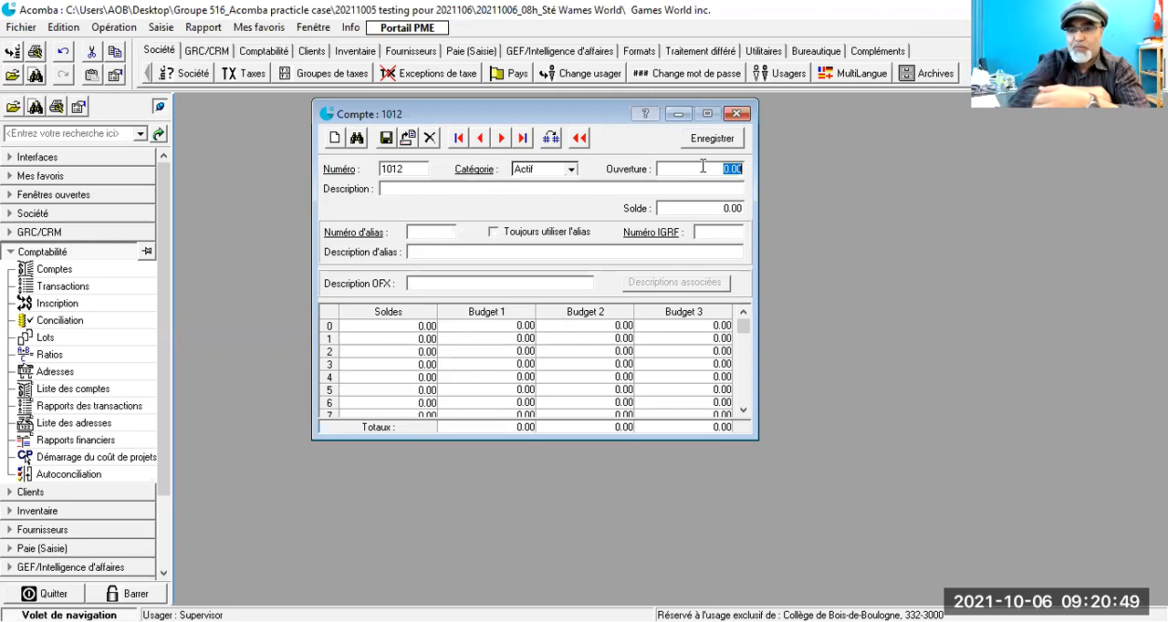
key(Tab)
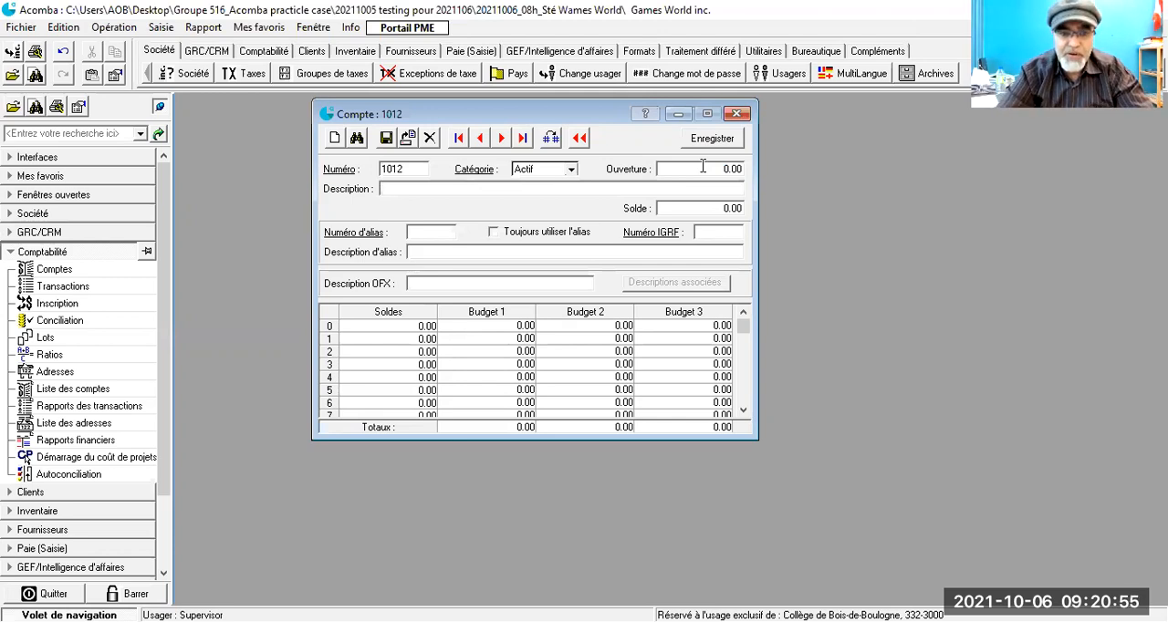
text(American)
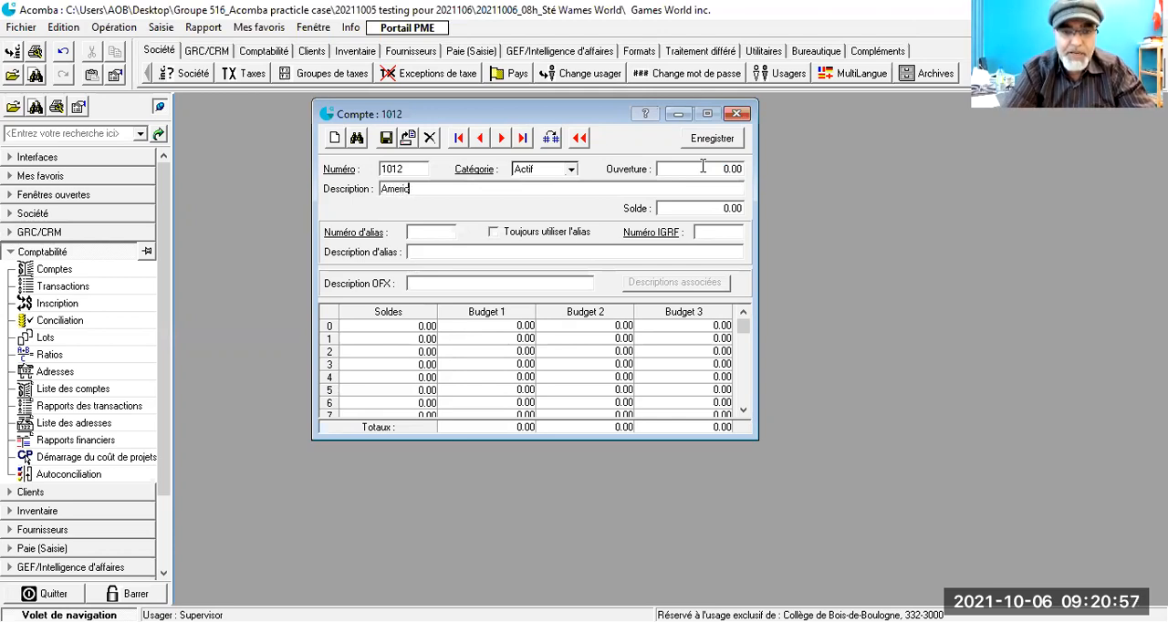
text( Express)
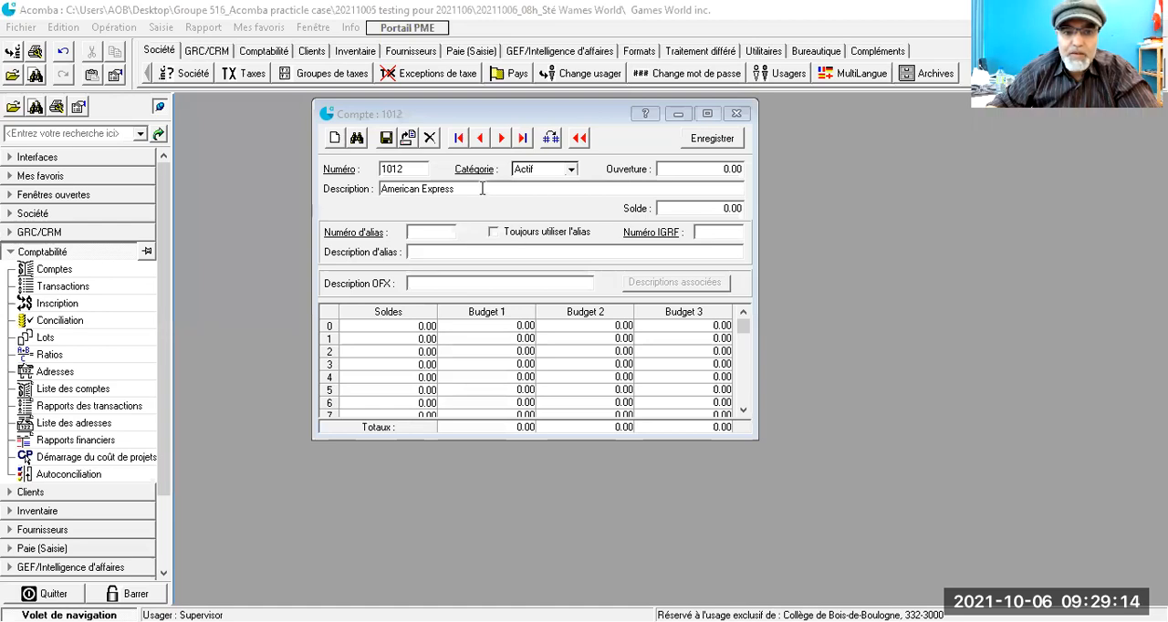
click(482, 188)
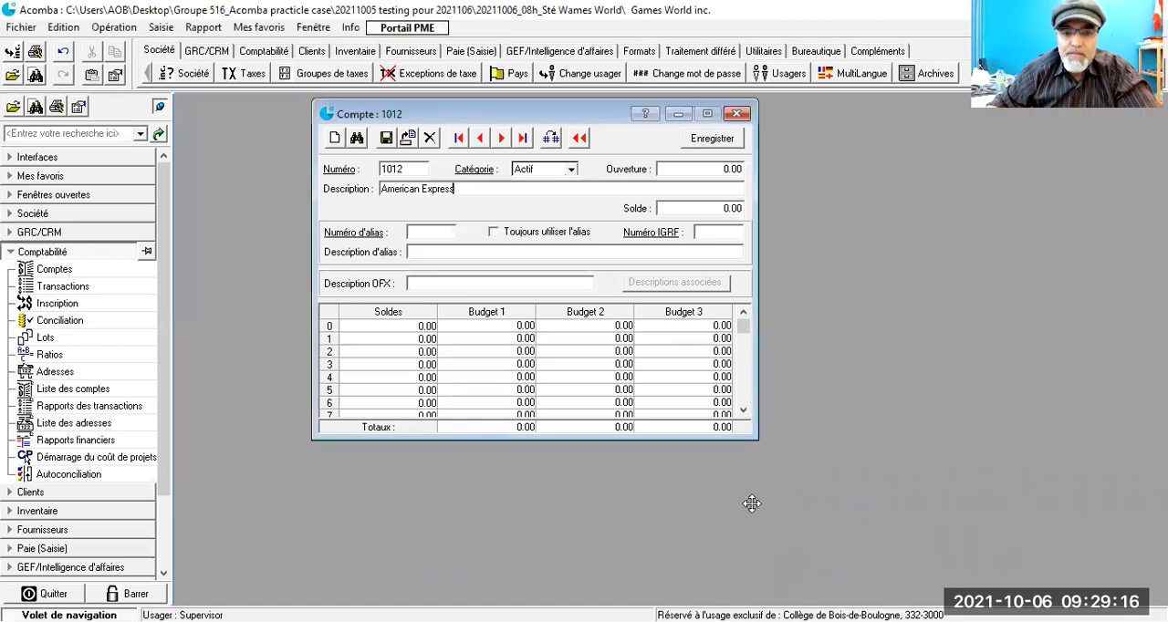
click(461, 190)
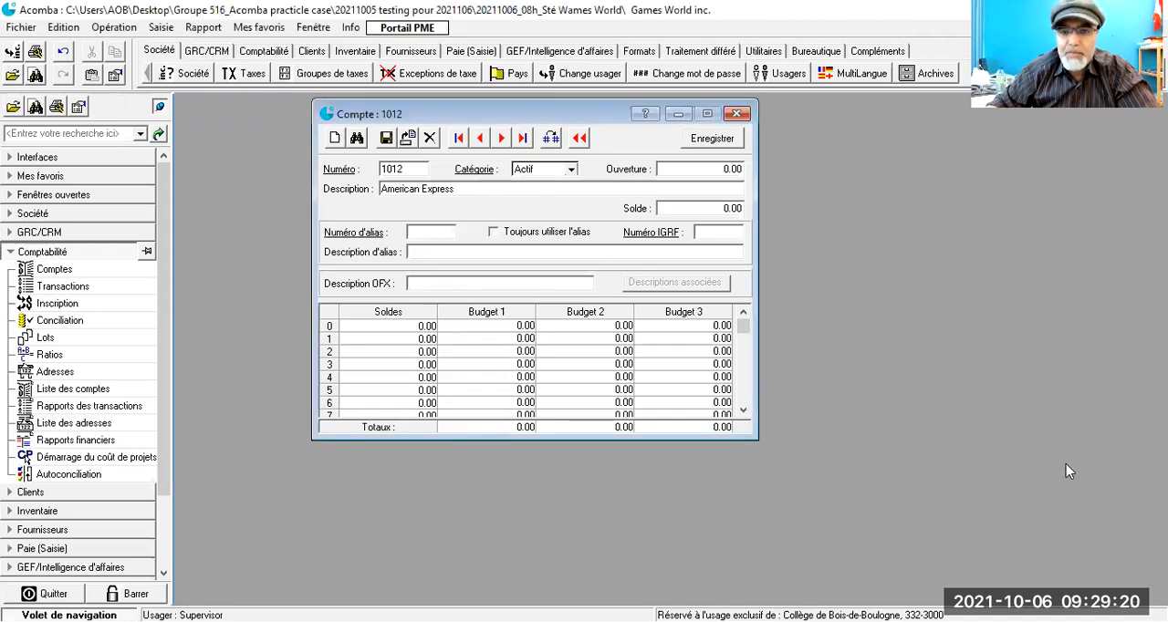
click(385, 141)
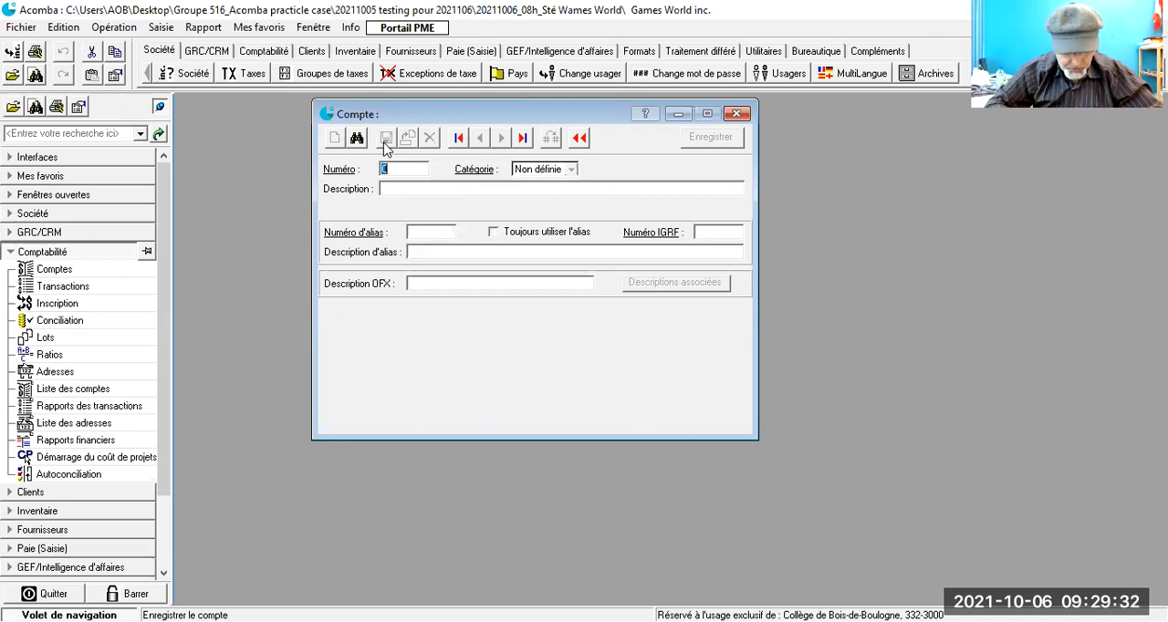
- Enter 1313 as the number of the next ledger account, with Actif as its category
text(1313)
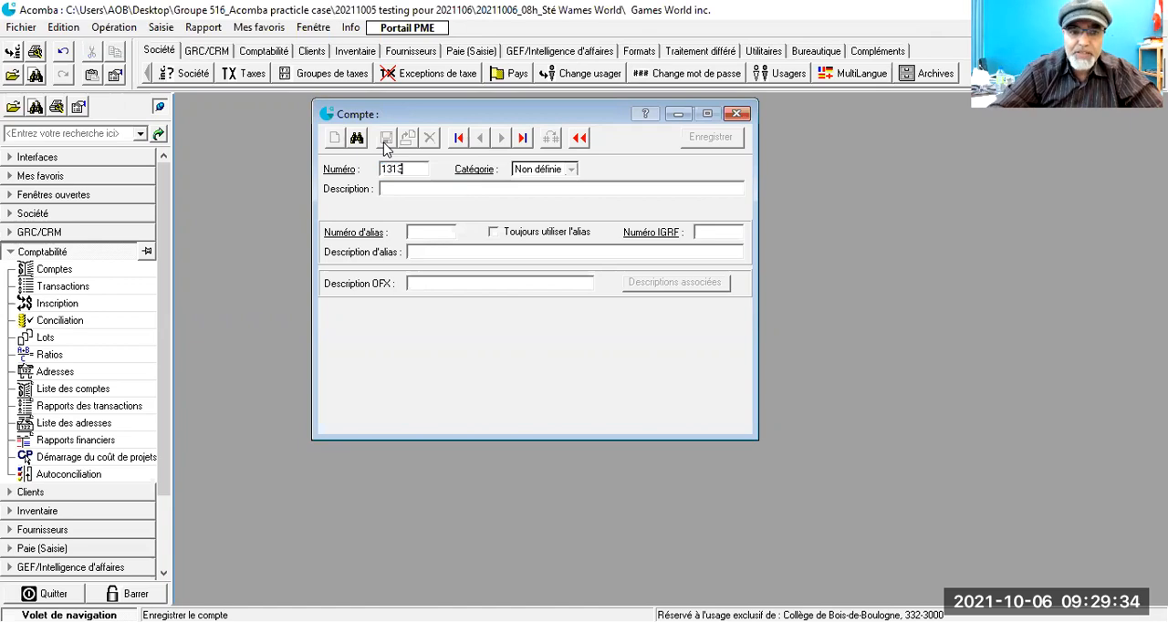
key(Tab)
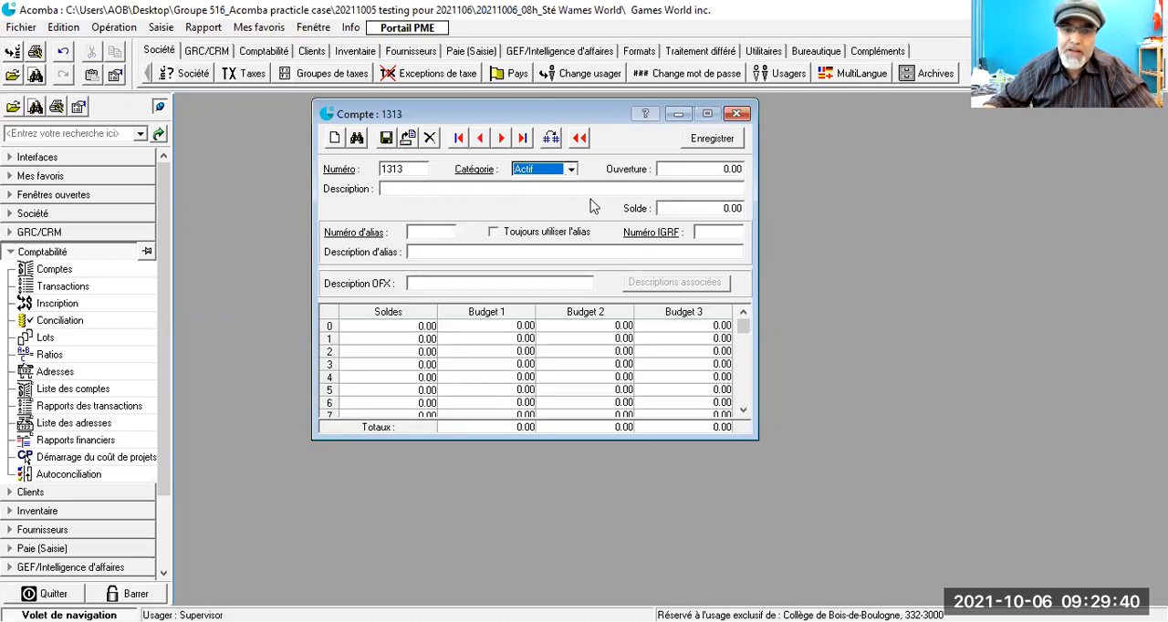
click(570, 170)
click(571, 171)
- Give account 1313 the description "Avances et dépôts pour les fournisseurs" and save it
click(472, 190)
text(Avances)
text(et c)
text(épôt)
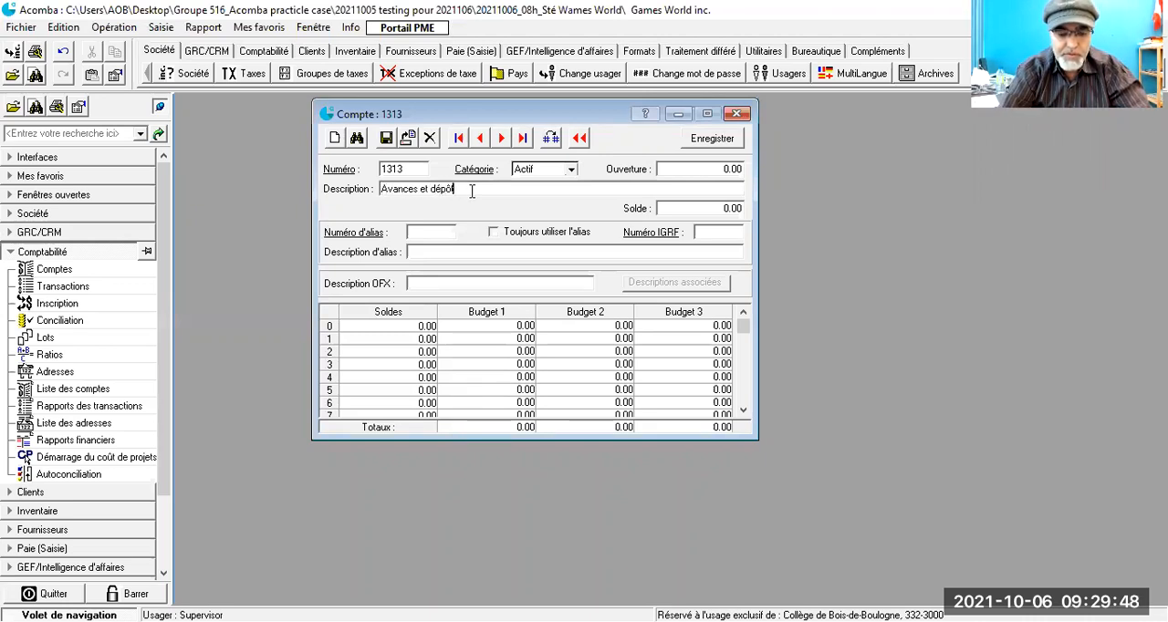
text(s pour les )
text(furn)
key(BackSpace)
key(BackSpace)
key(BackSpace)
text(our)
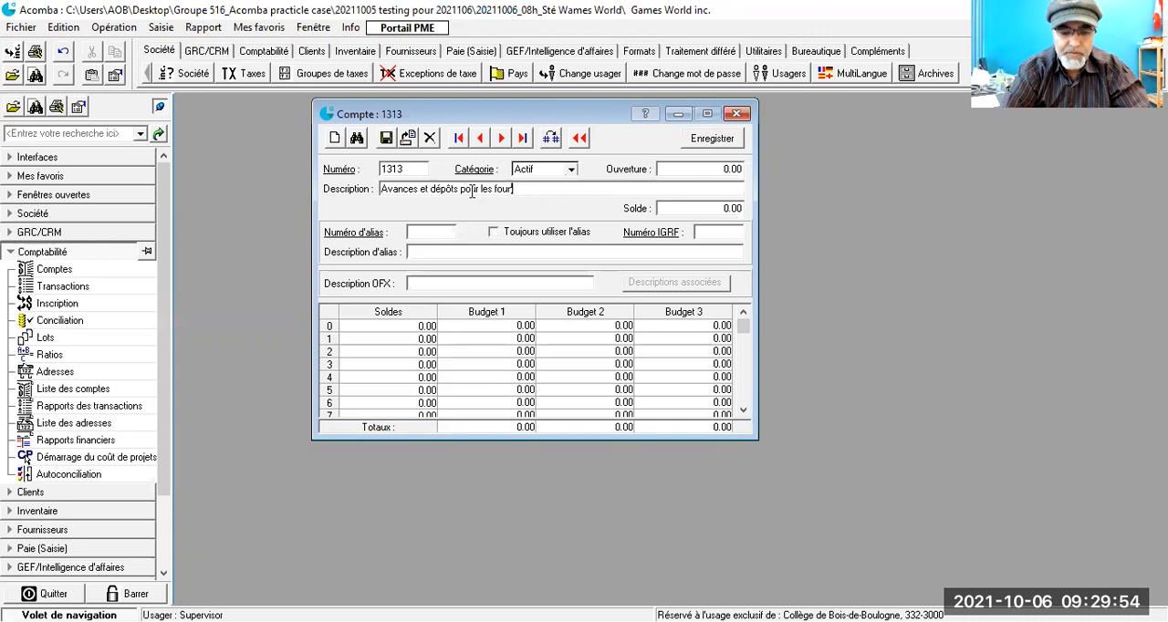
text(nisseurs)
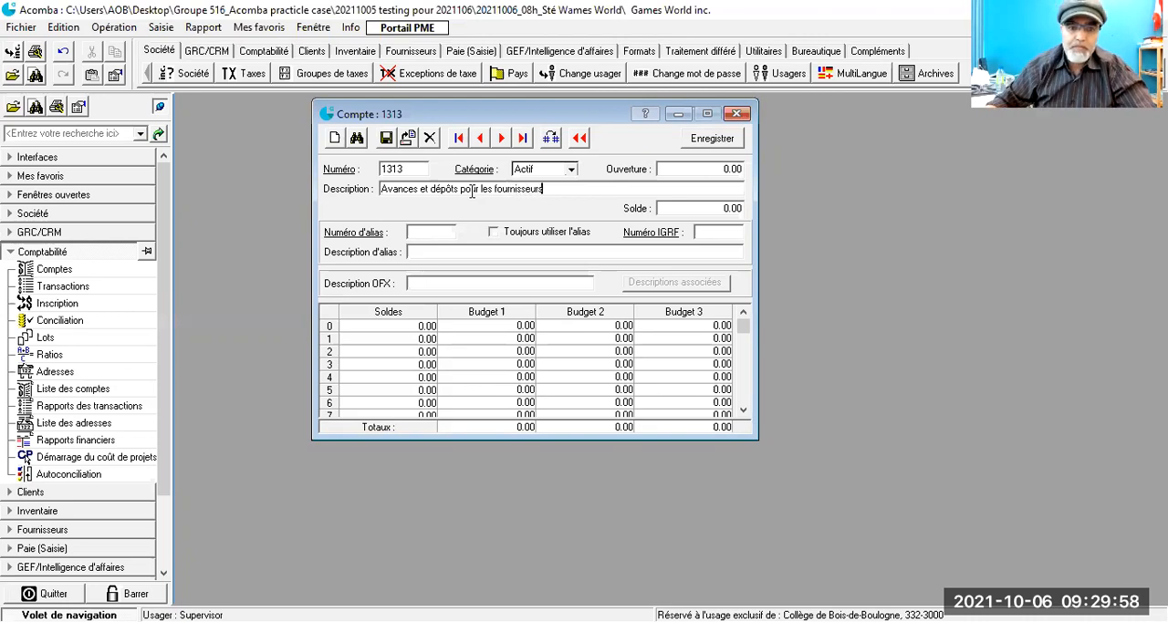
click(387, 141)
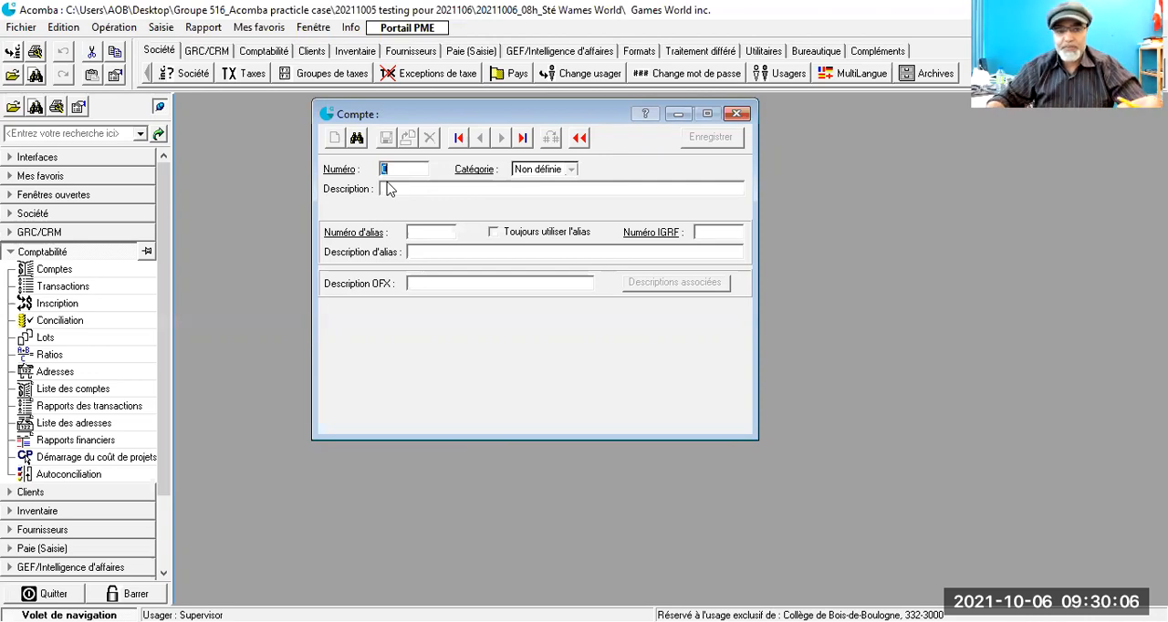
- Create ledger account 2102 in the Passif category with the description "Dépôts des clients" and save it
text(2102)
key(Tab)
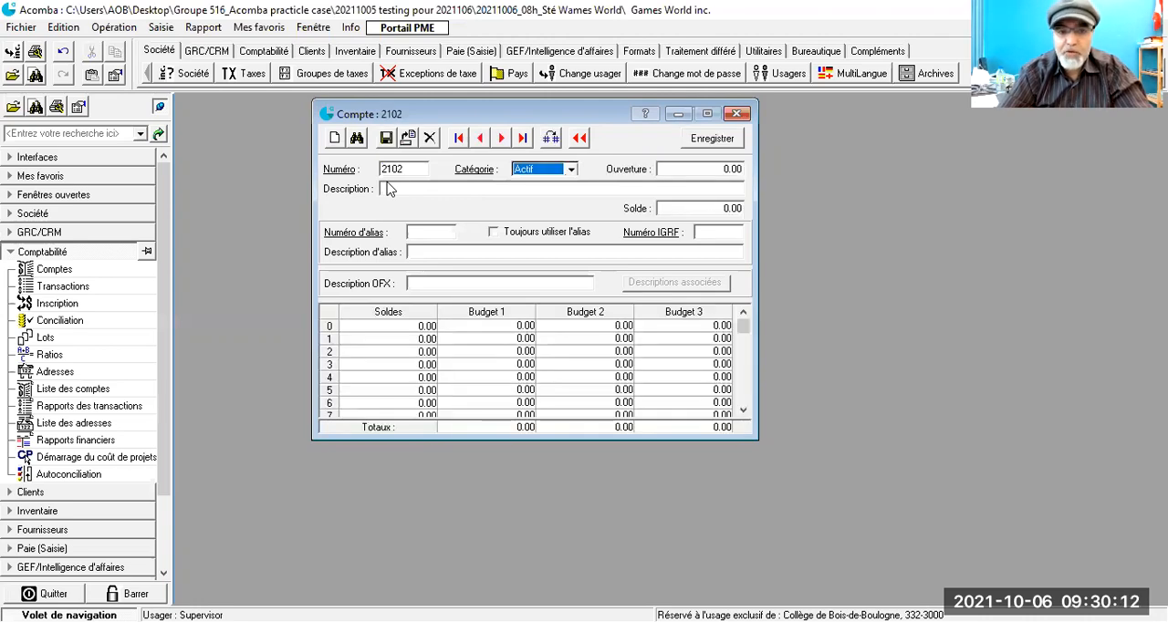
key(Tab)
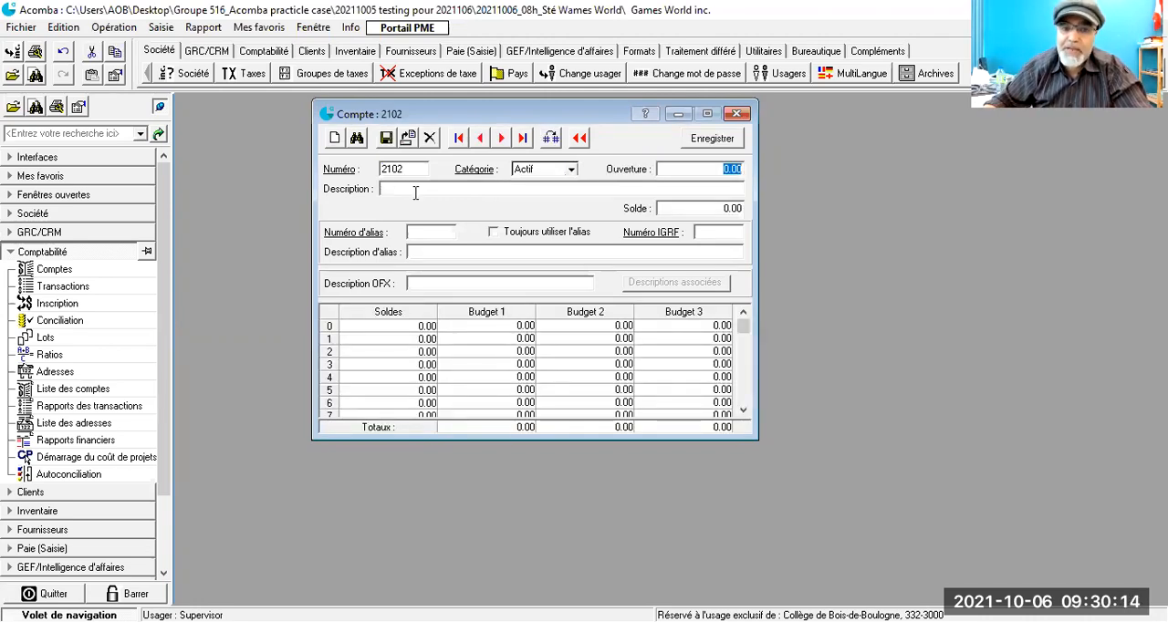
click(571, 170)
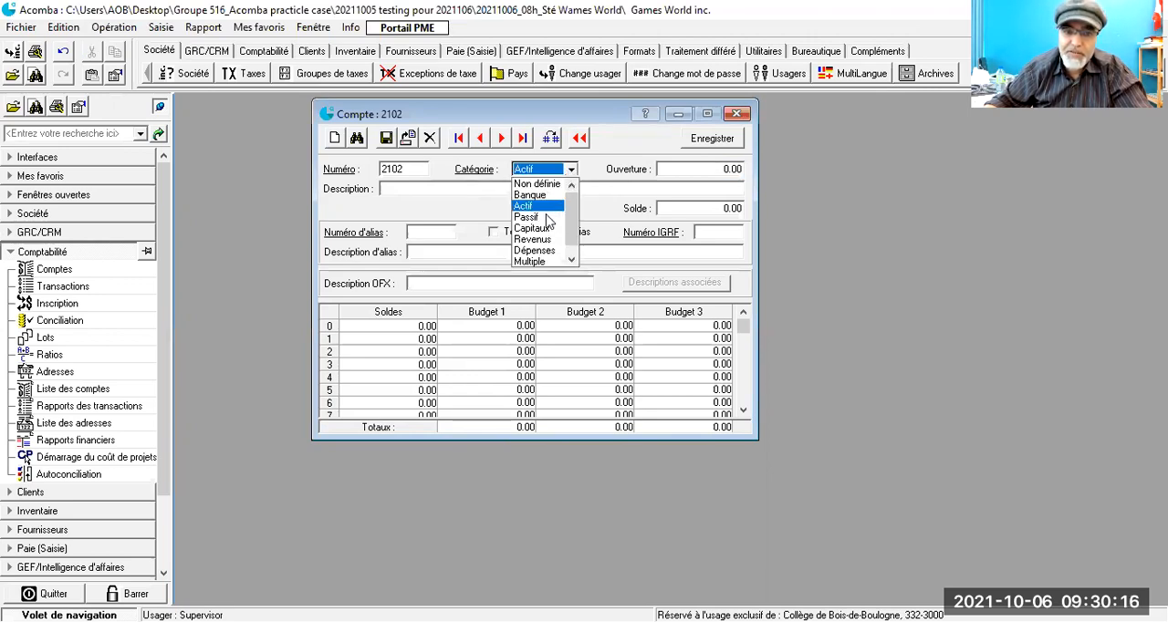
click(527, 217)
click(447, 189)
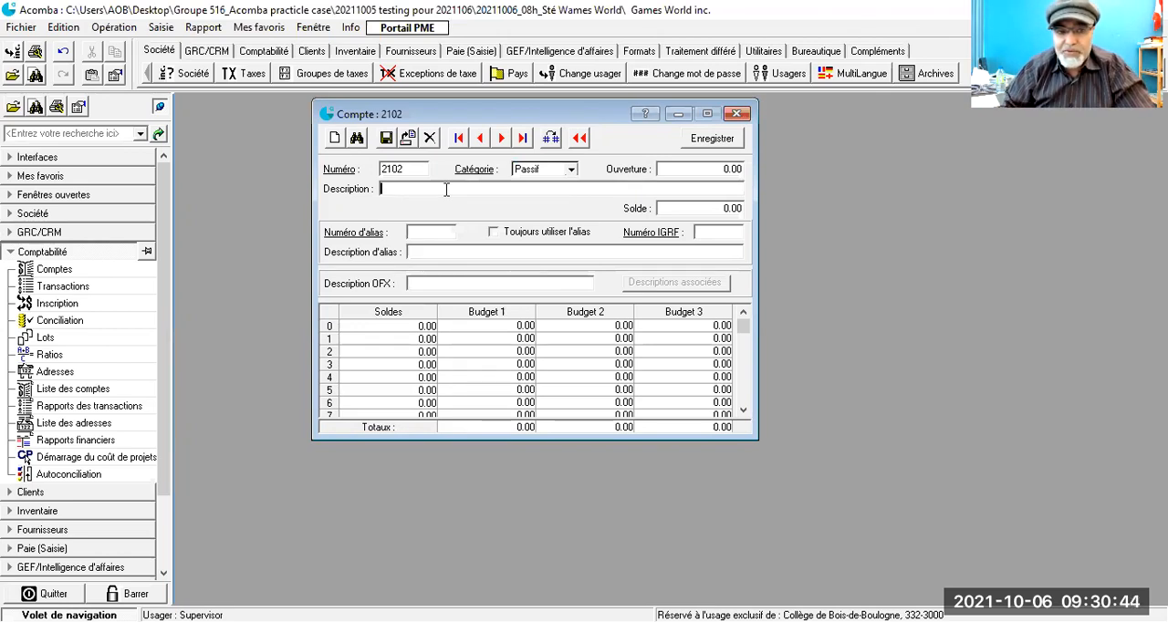
text(Dé)
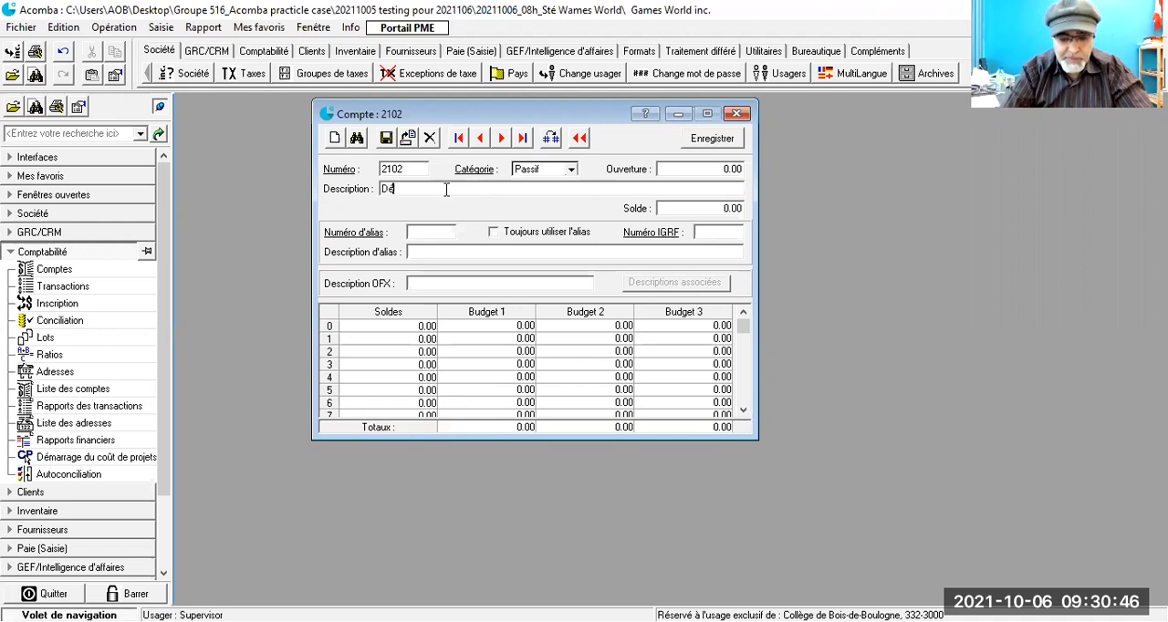
text(pôts ces co)
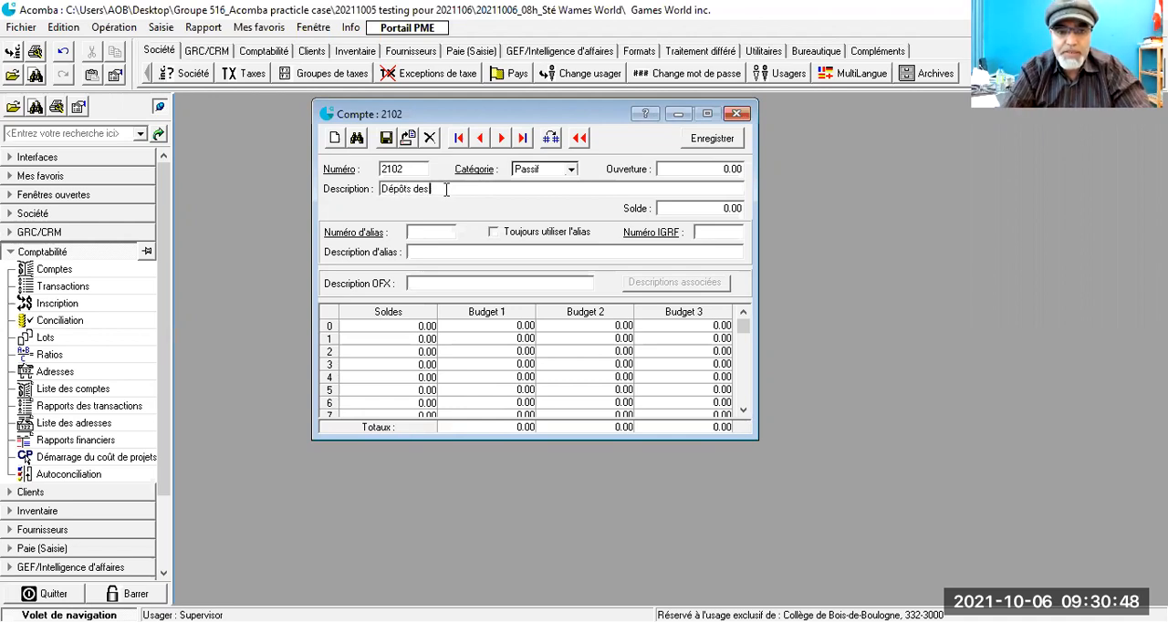
key(BackSpace)
text(lients)
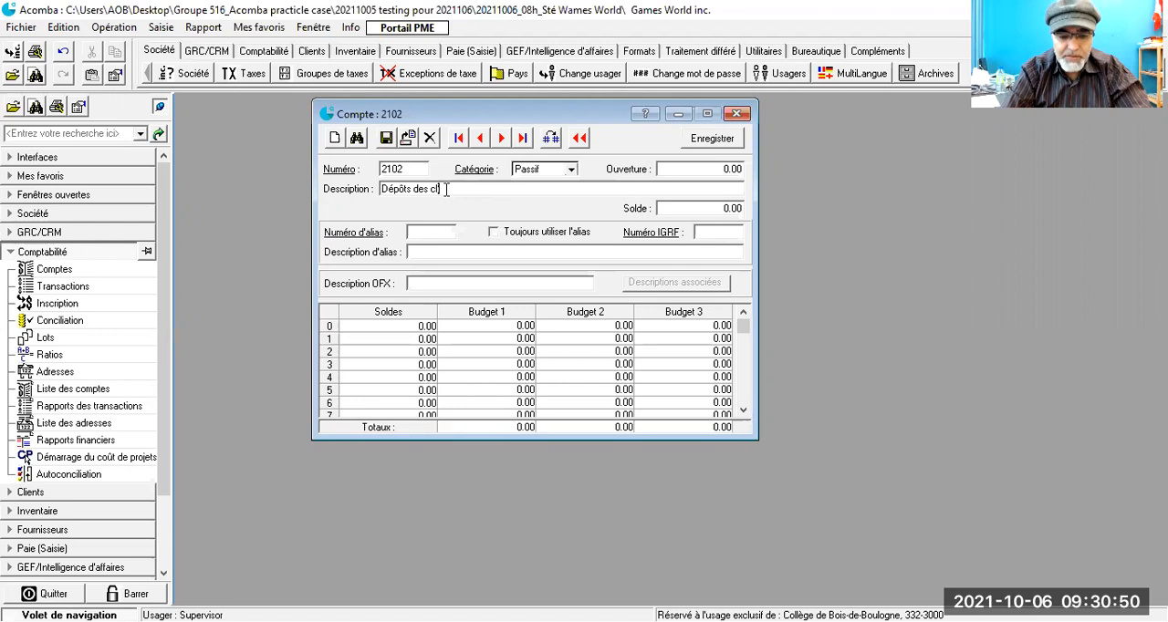
click(386, 137)
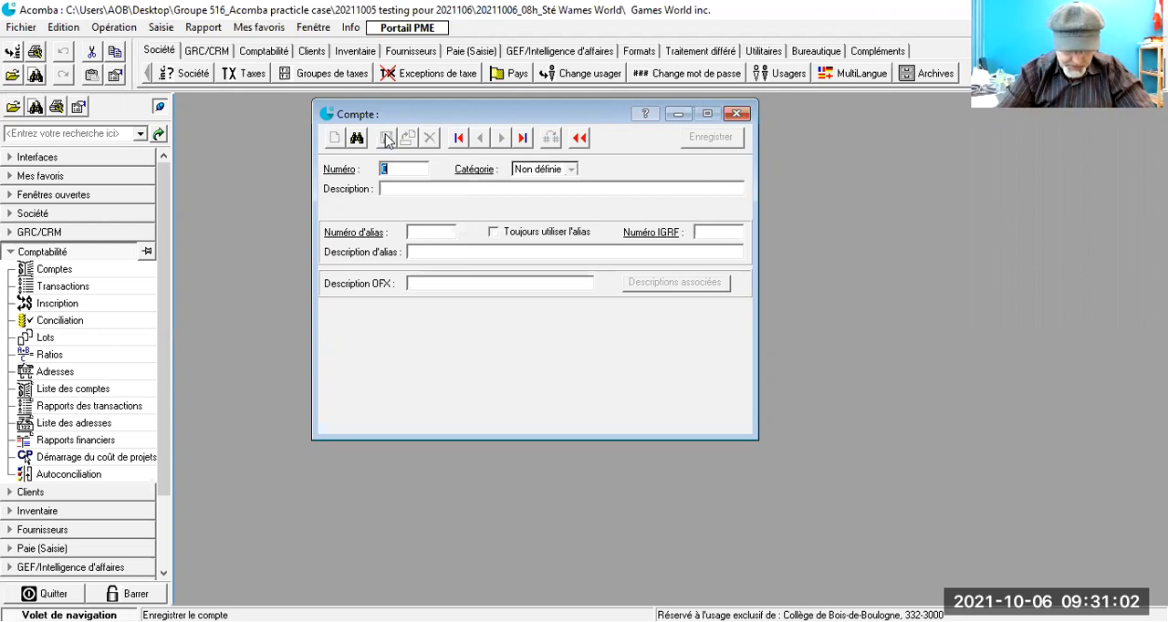
- Create ledger account 5952 in the Revenus category with the description "Escomptes sur les ventes" and save it
text(5952)
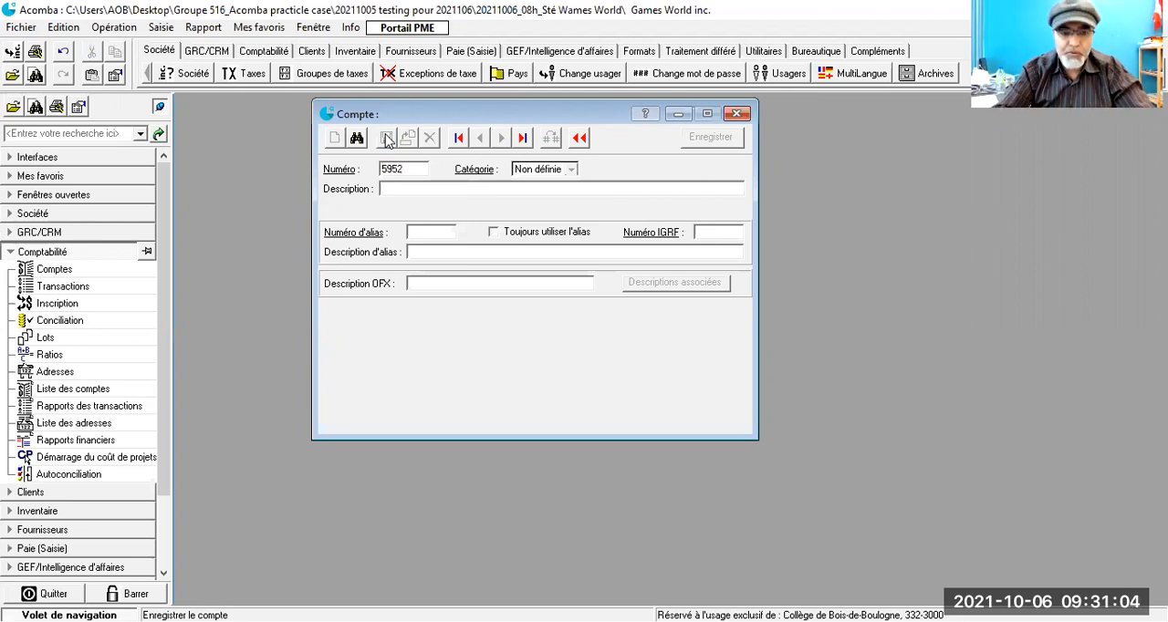
key(Tab)
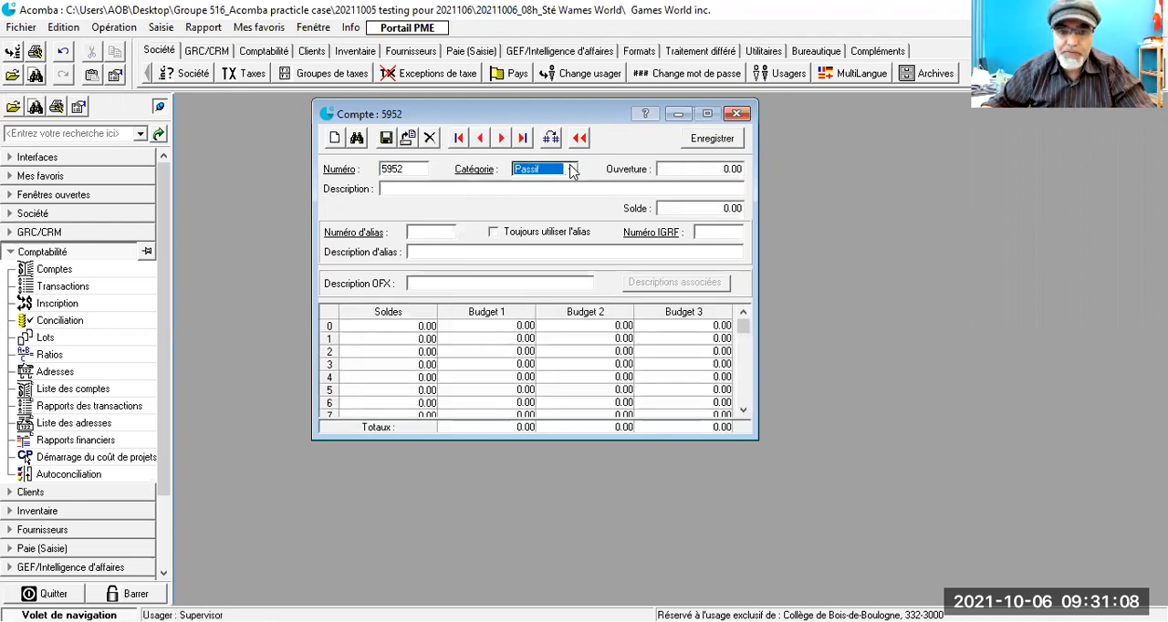
click(570, 169)
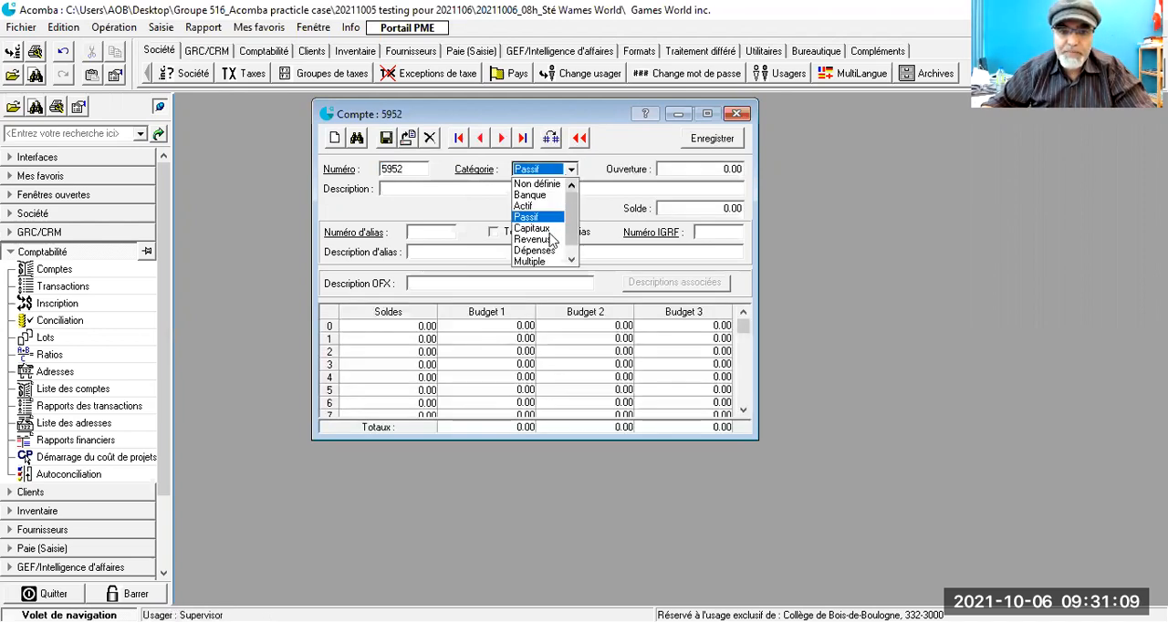
click(532, 239)
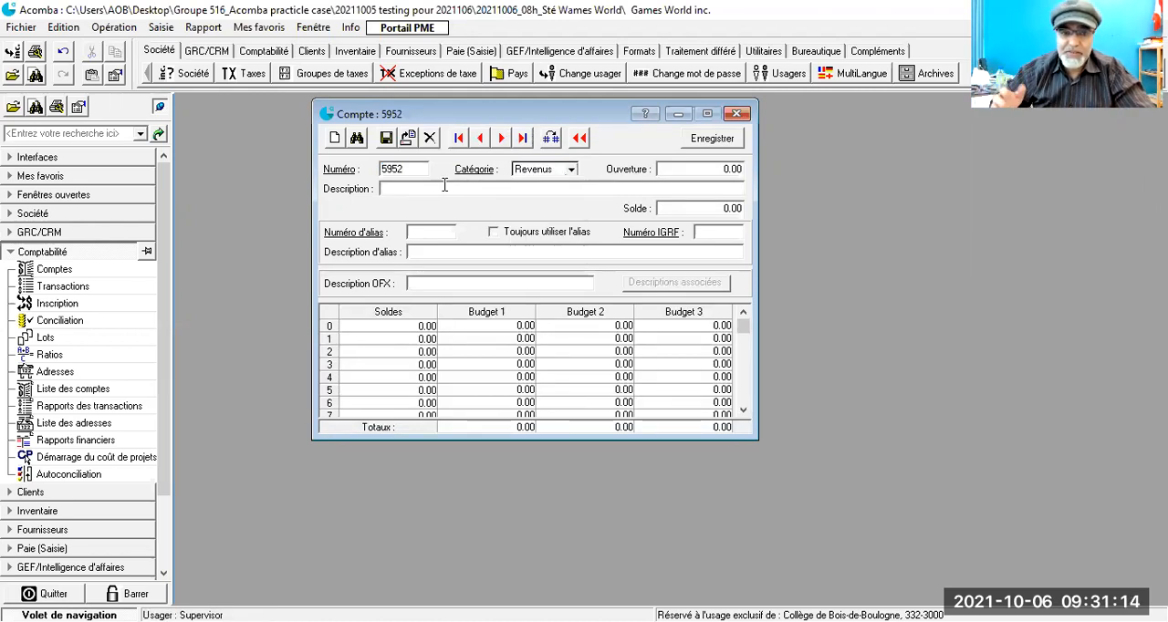
text(Escomptes sur les ventes)
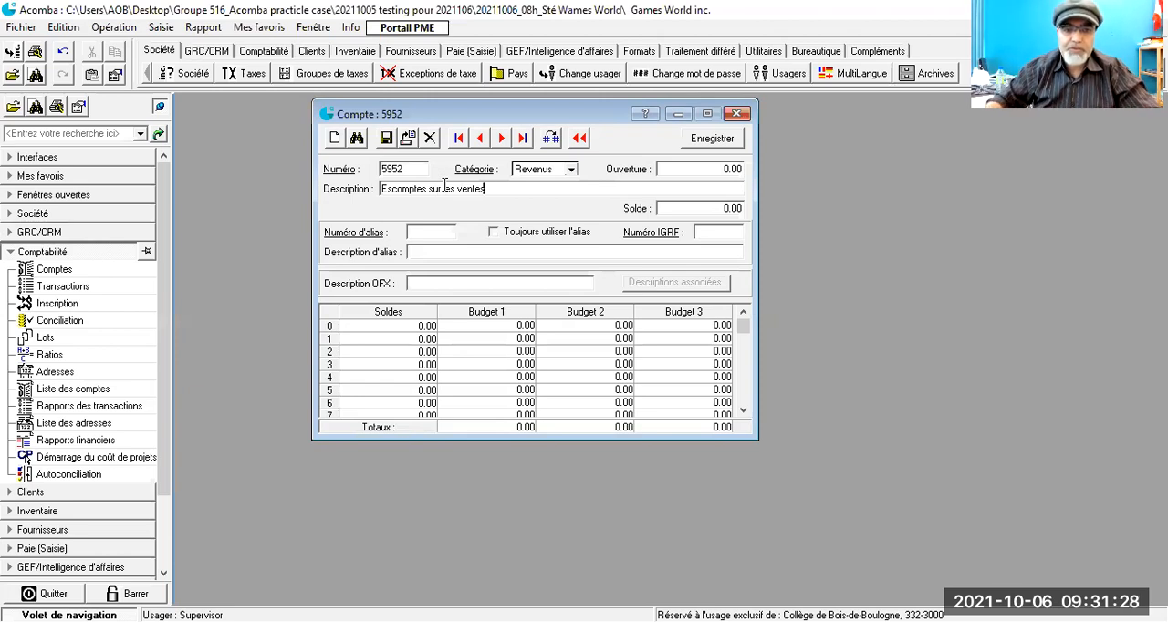
click(385, 139)
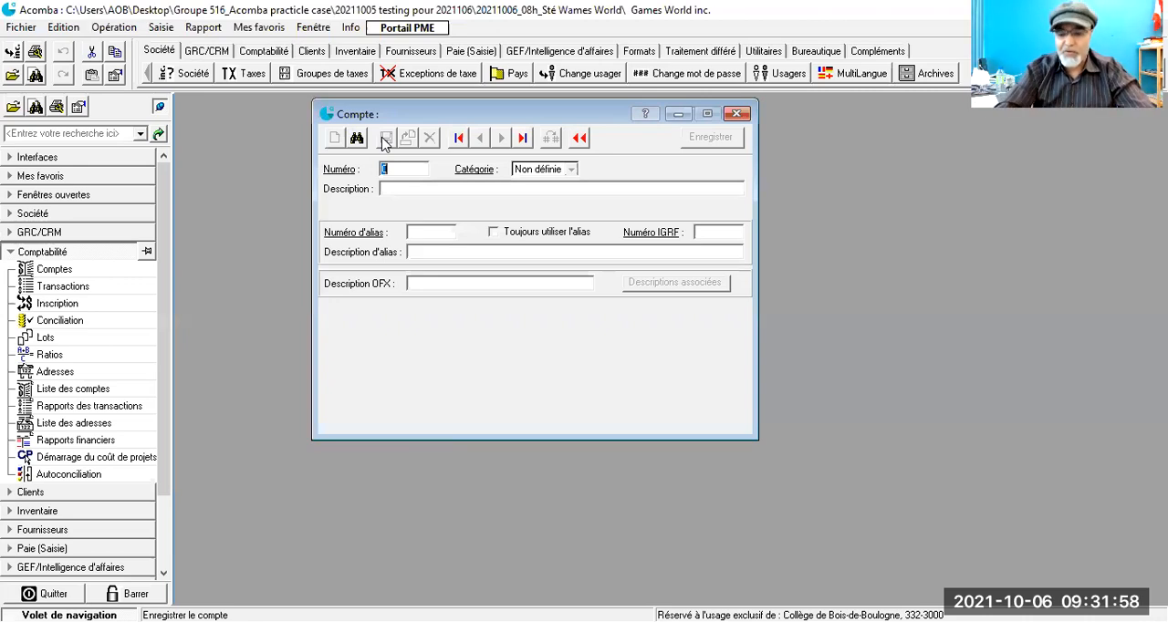
- Create ledger account 5502 in the Revenus category with the description "Trnasport/Ventes" and save it
text(5502)
key(Tab)
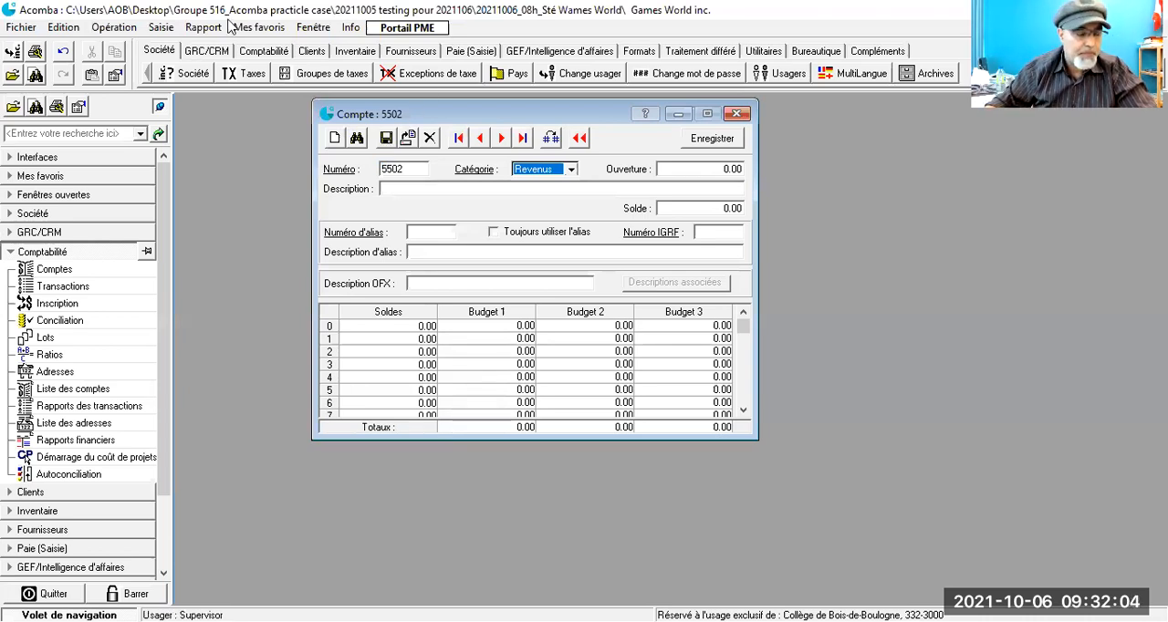
click(389, 188)
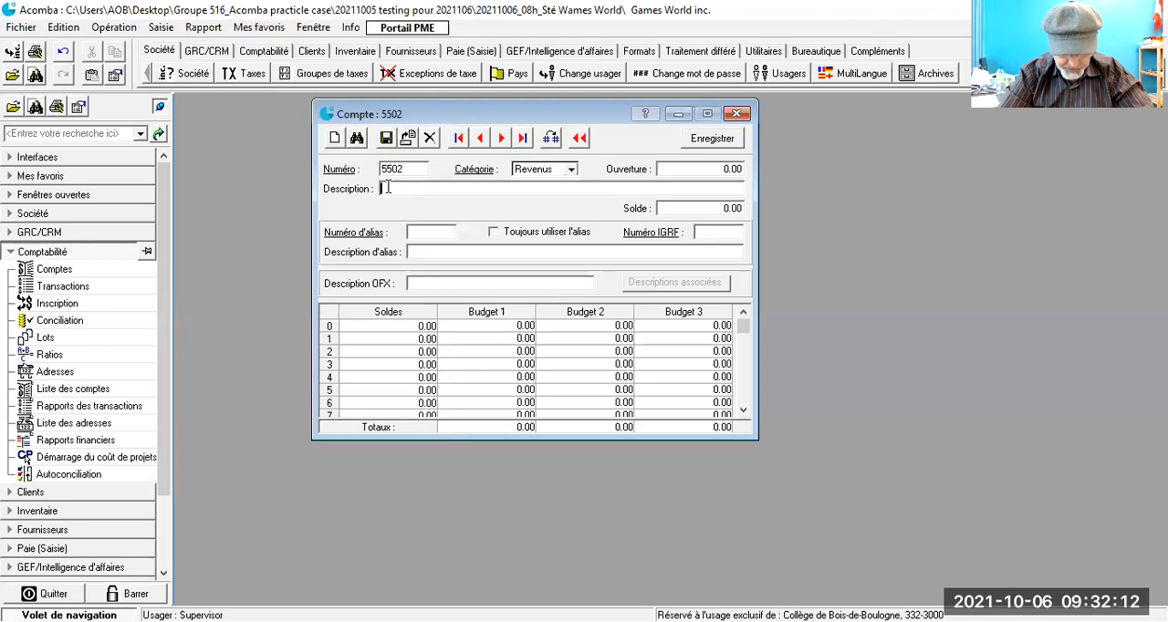
text(Transp)
text(ort)
text(s)
text(Ventes)
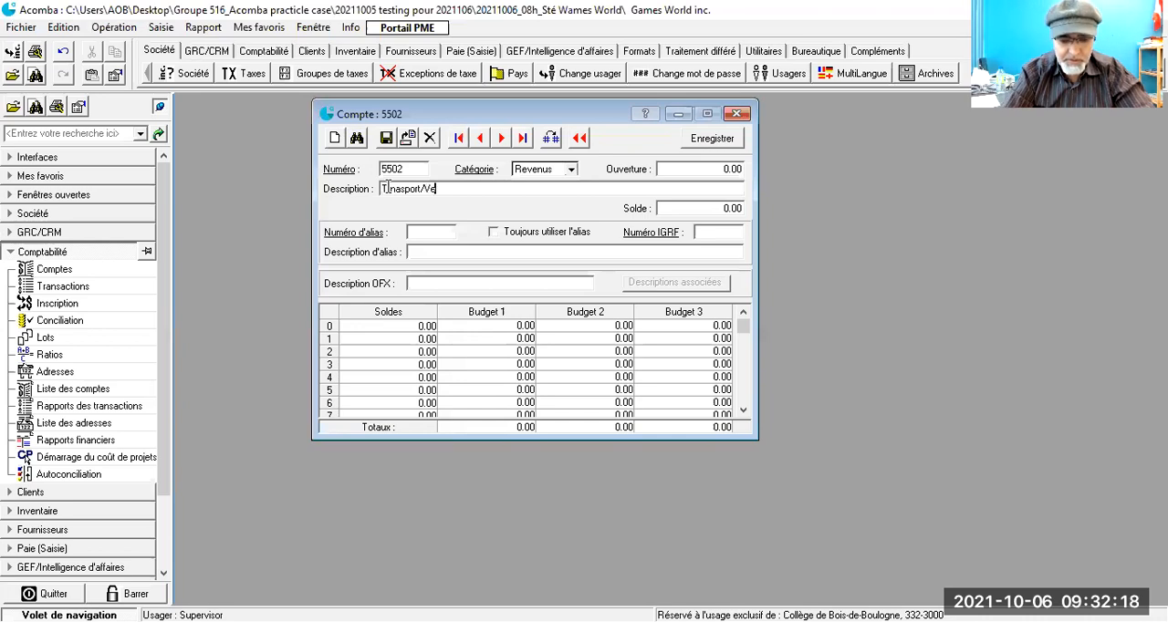
click(387, 139)
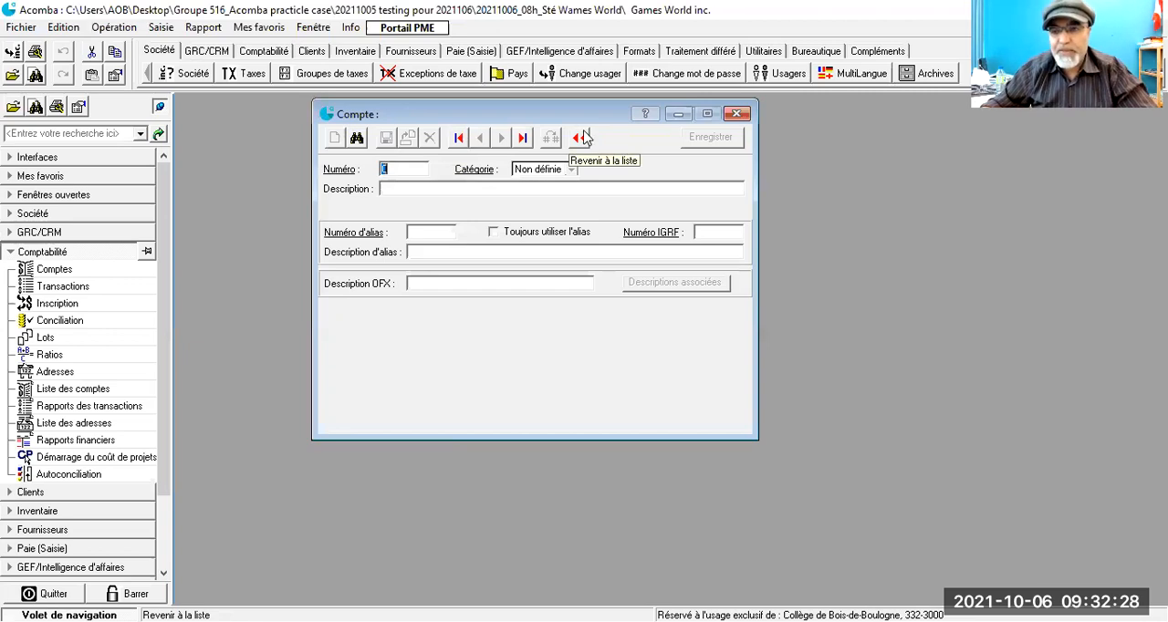
- Enter 6969 as the number of the next ledger account and set its category to Dépenses
text(6985)
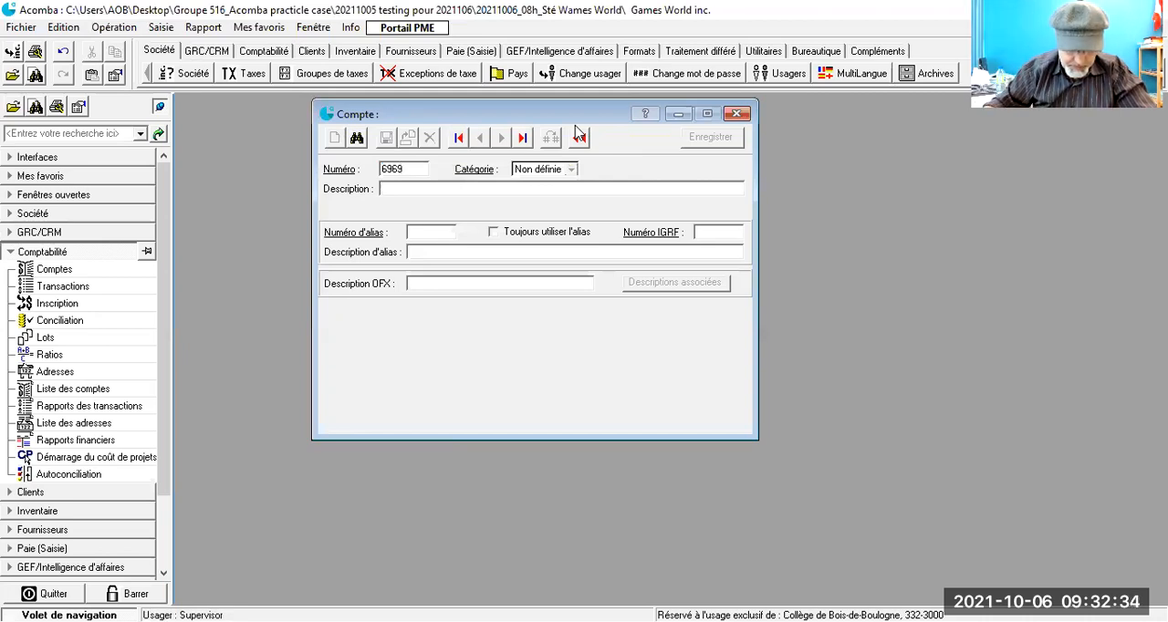
key(Tab)
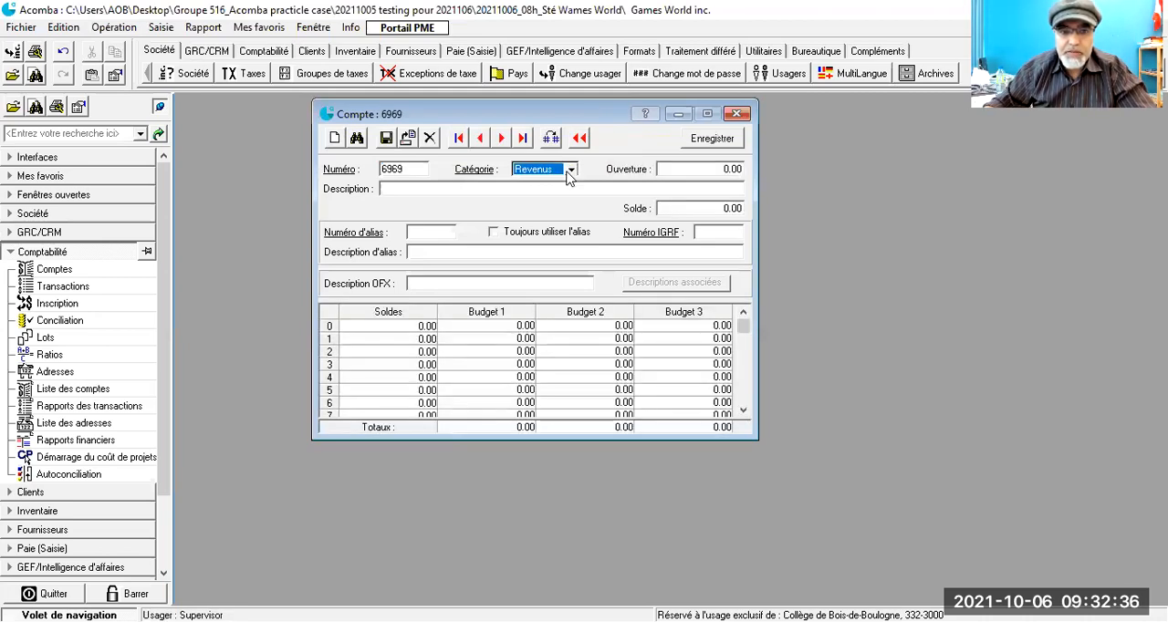
click(568, 171)
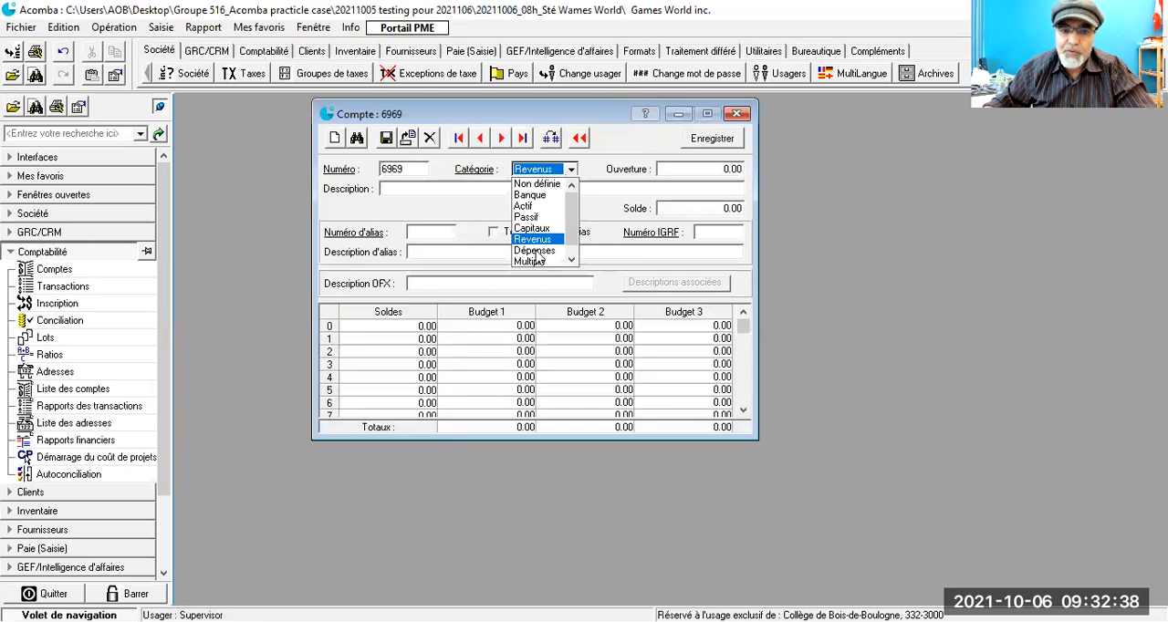
- Give account 6969 the description "Variation stock_XBOX smart TV Games" and save it
click(441, 189)
text(Variation stk_)
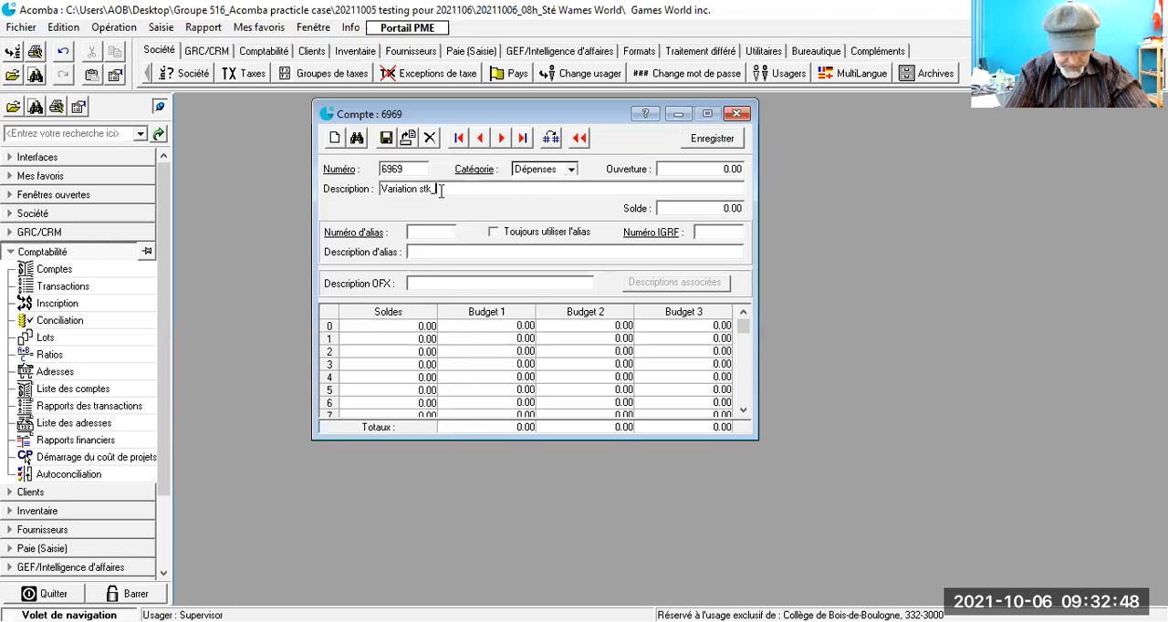
text(XBOX smart TV Games)
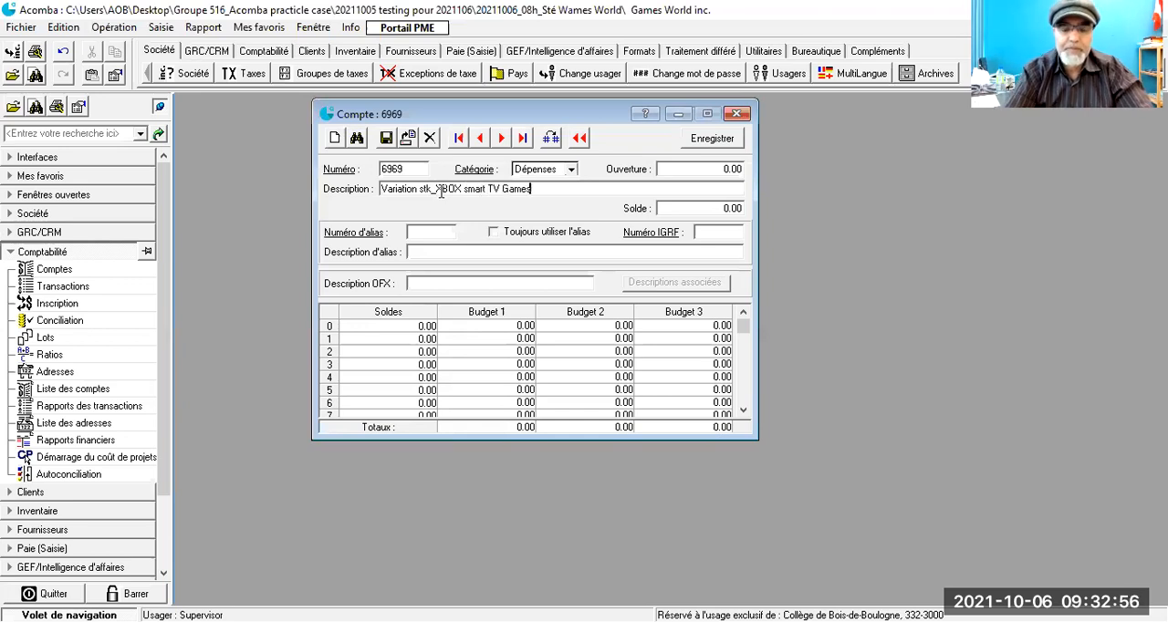
click(424, 189)
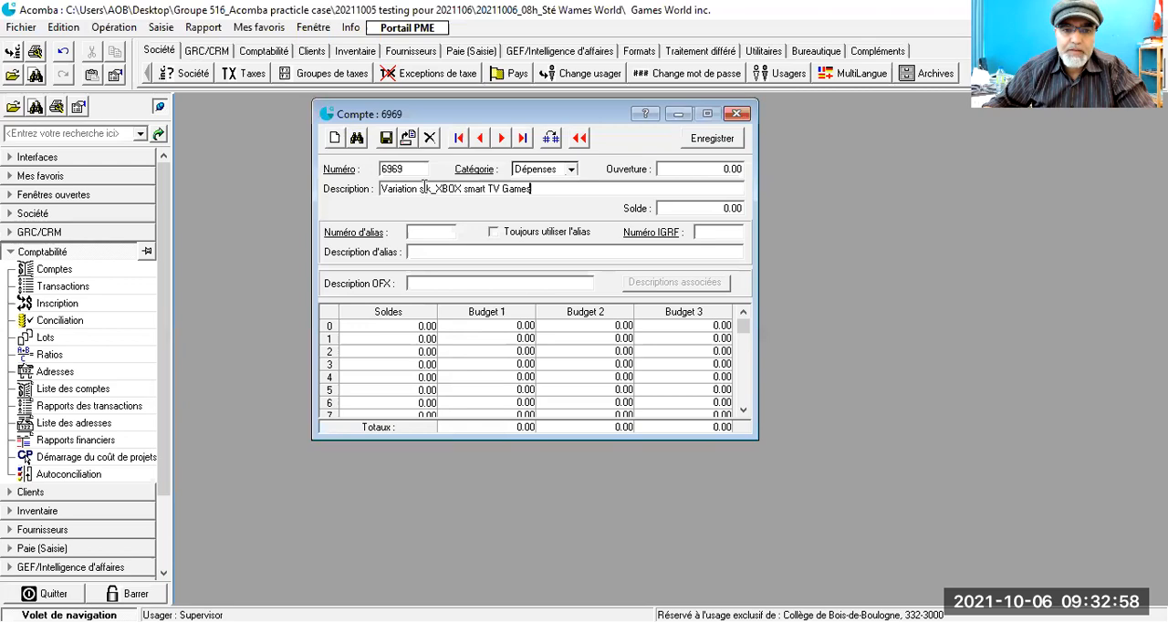
text(oc)
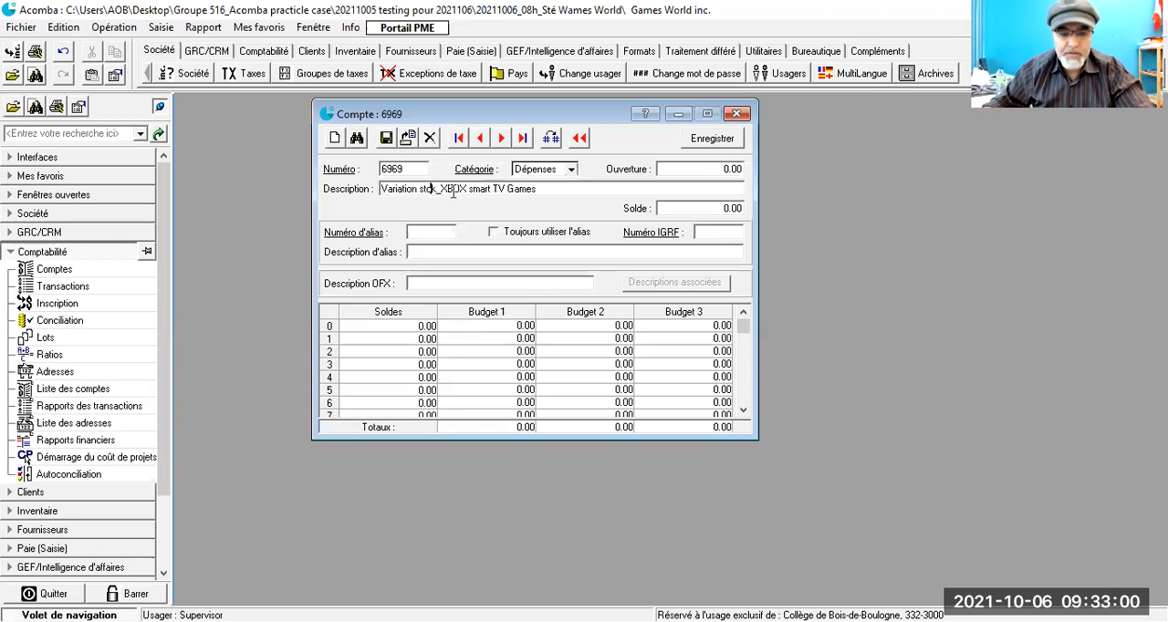
click(387, 137)
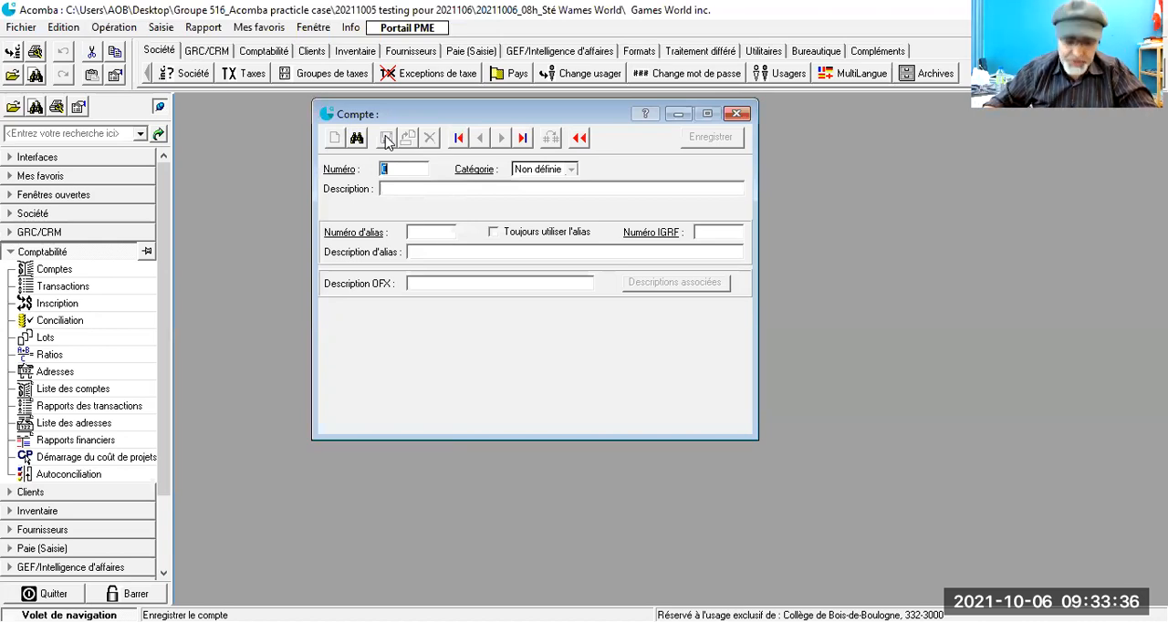
- Create ledger account 9595 in the Dépenses category with the description "Ecart des arrondis_Charges" and save it
text(9595)
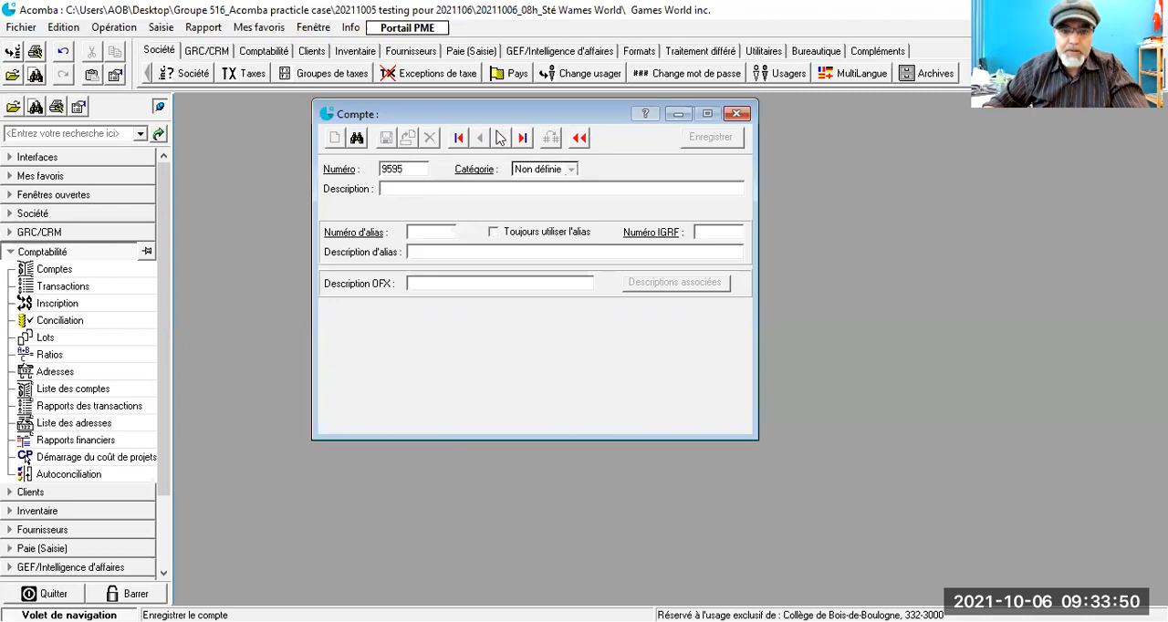
key(Tab)
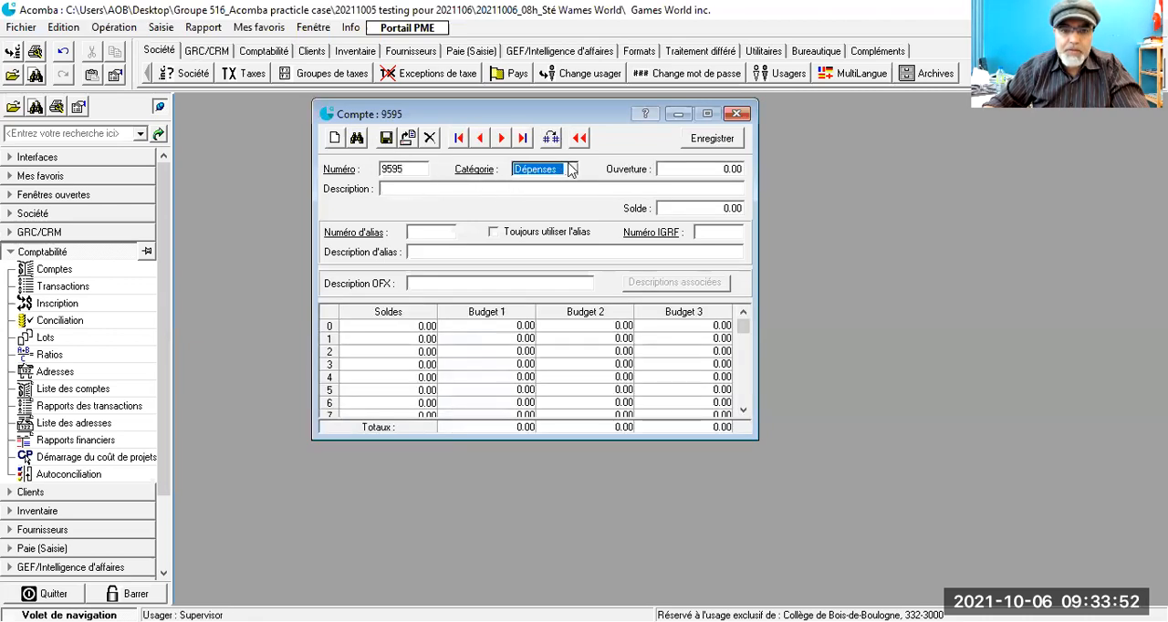
click(421, 190)
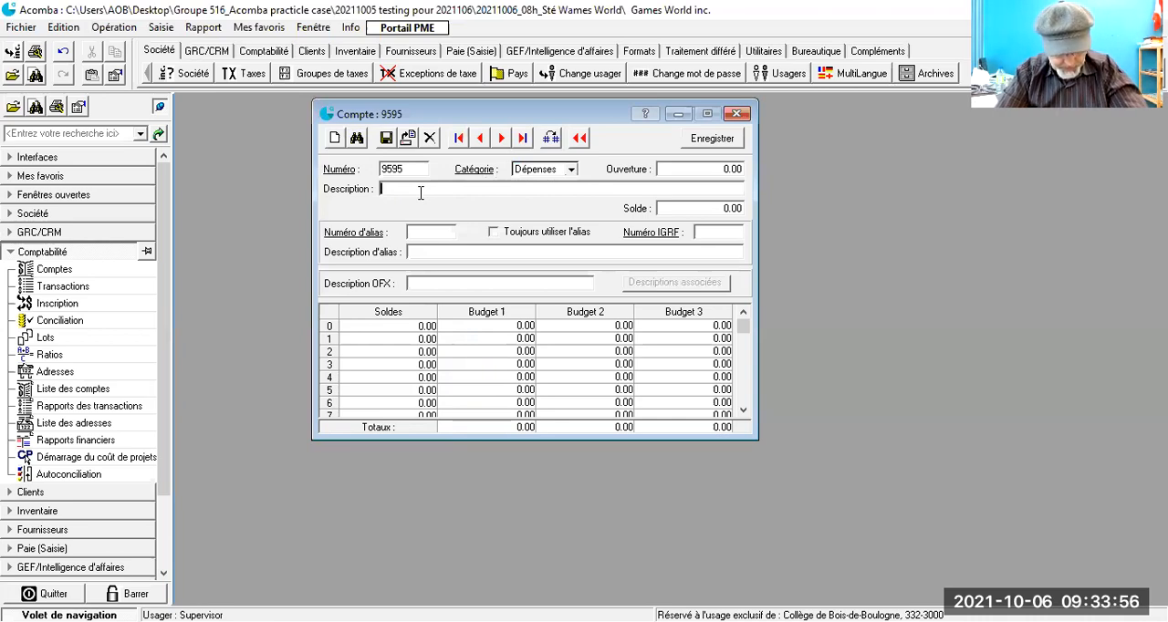
text(Ecart des arrondis )
text(Charges)
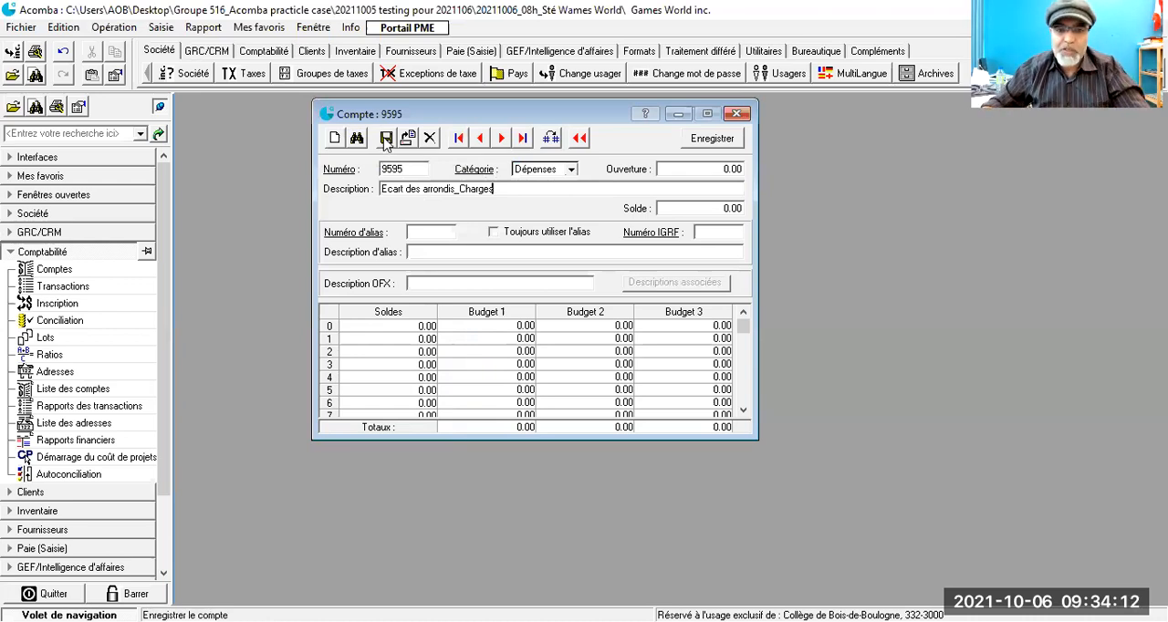
click(386, 138)
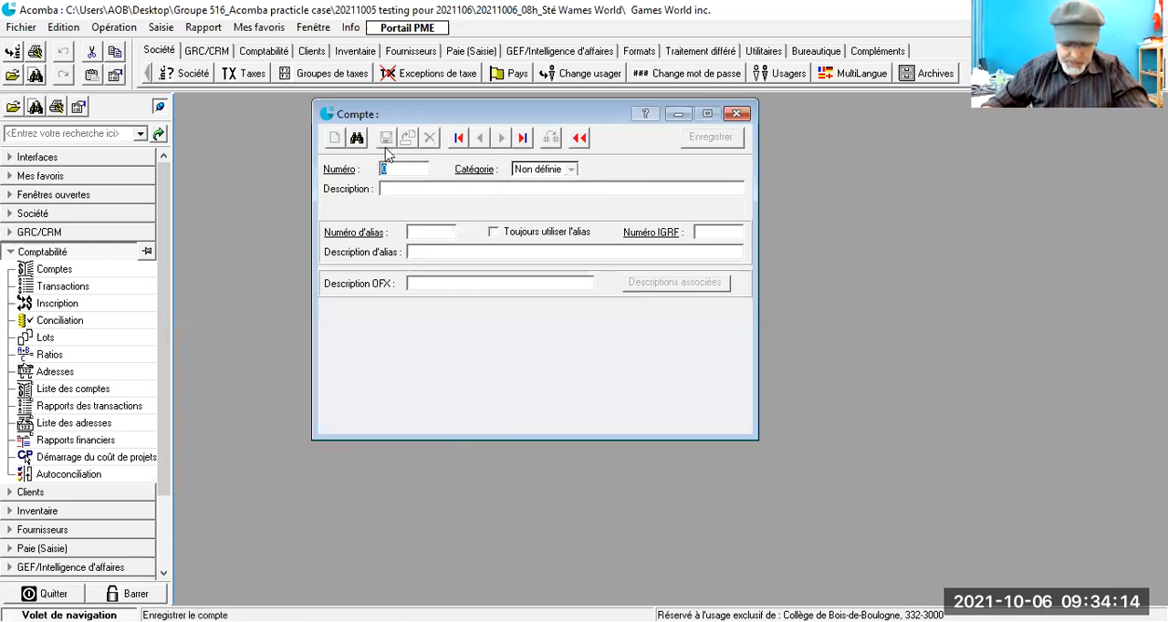
- Create ledger account 5999 in the Revenus category with the description "Ecart des arronds_Revenus" and save it
text(5999)
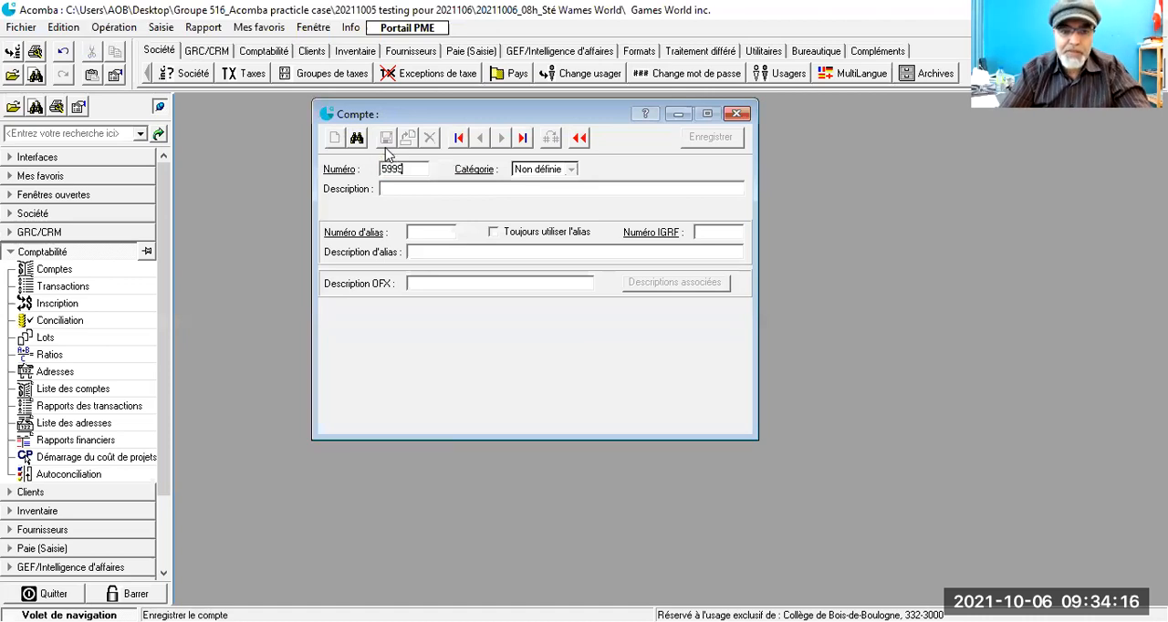
key(Tab)
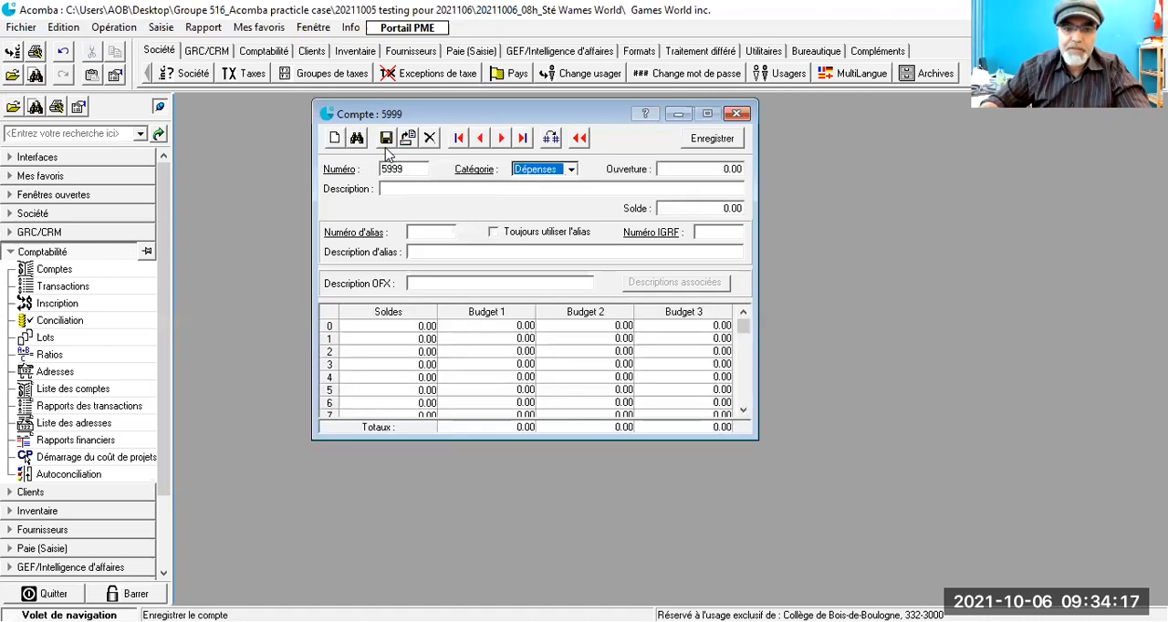
click(572, 171)
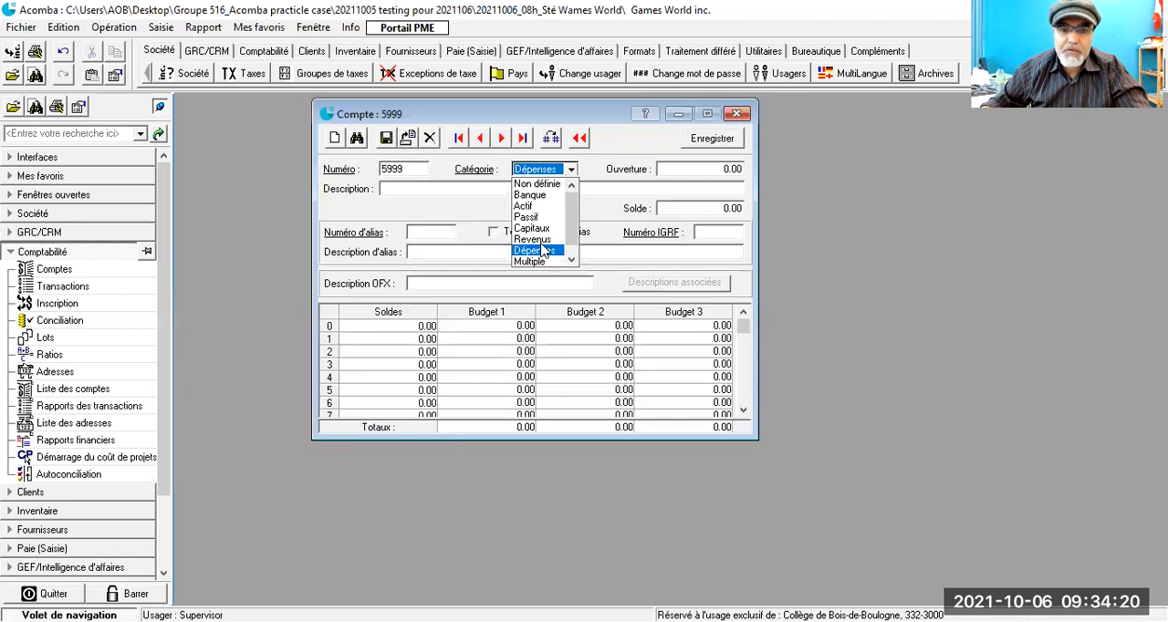
click(427, 189)
text(E)
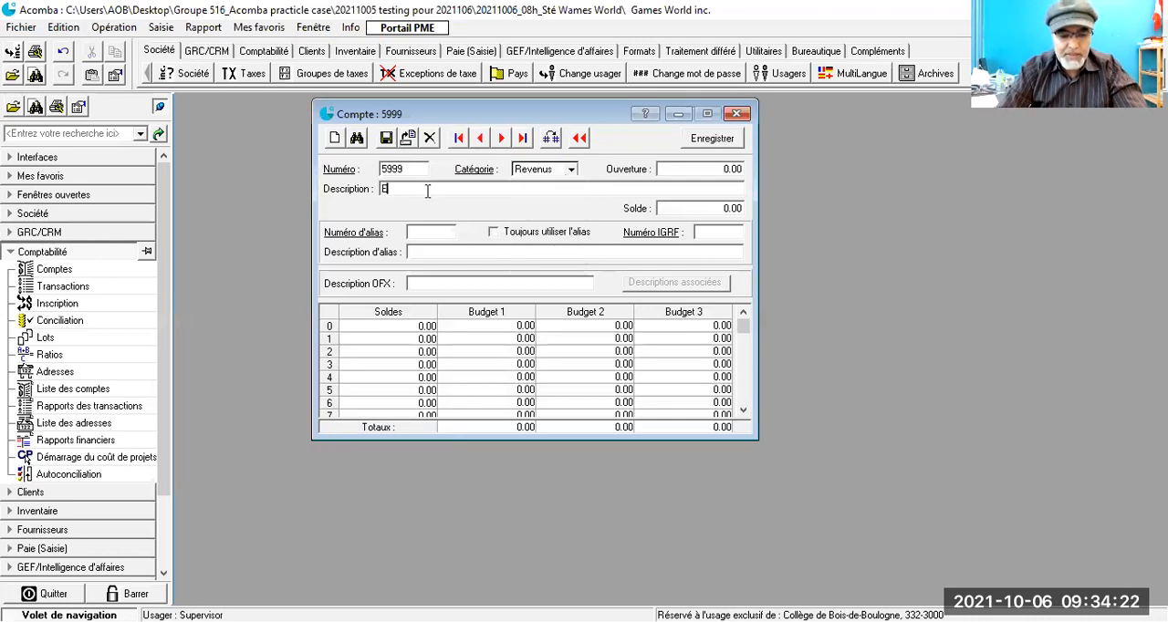
text(cart des arronds)
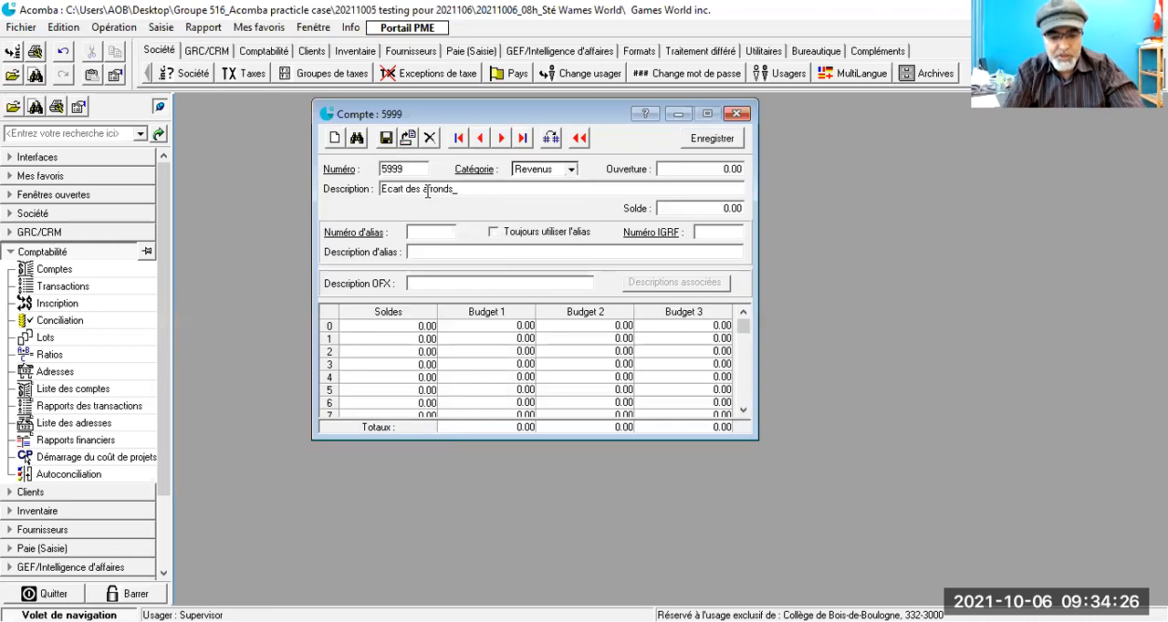
text(_Revenus)
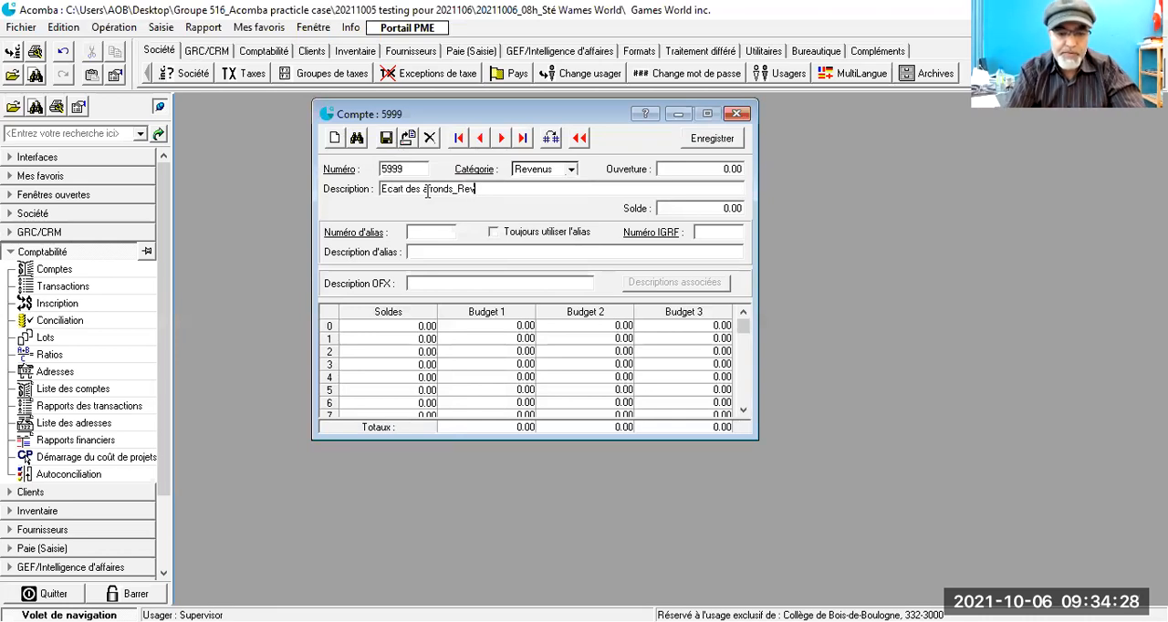
click(384, 140)
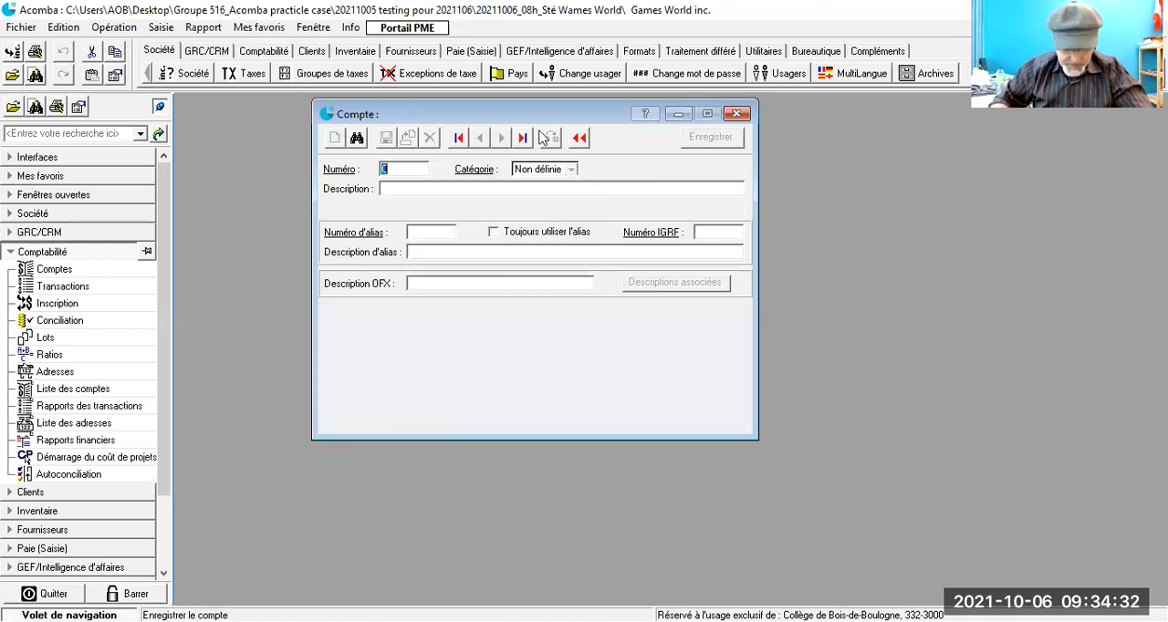